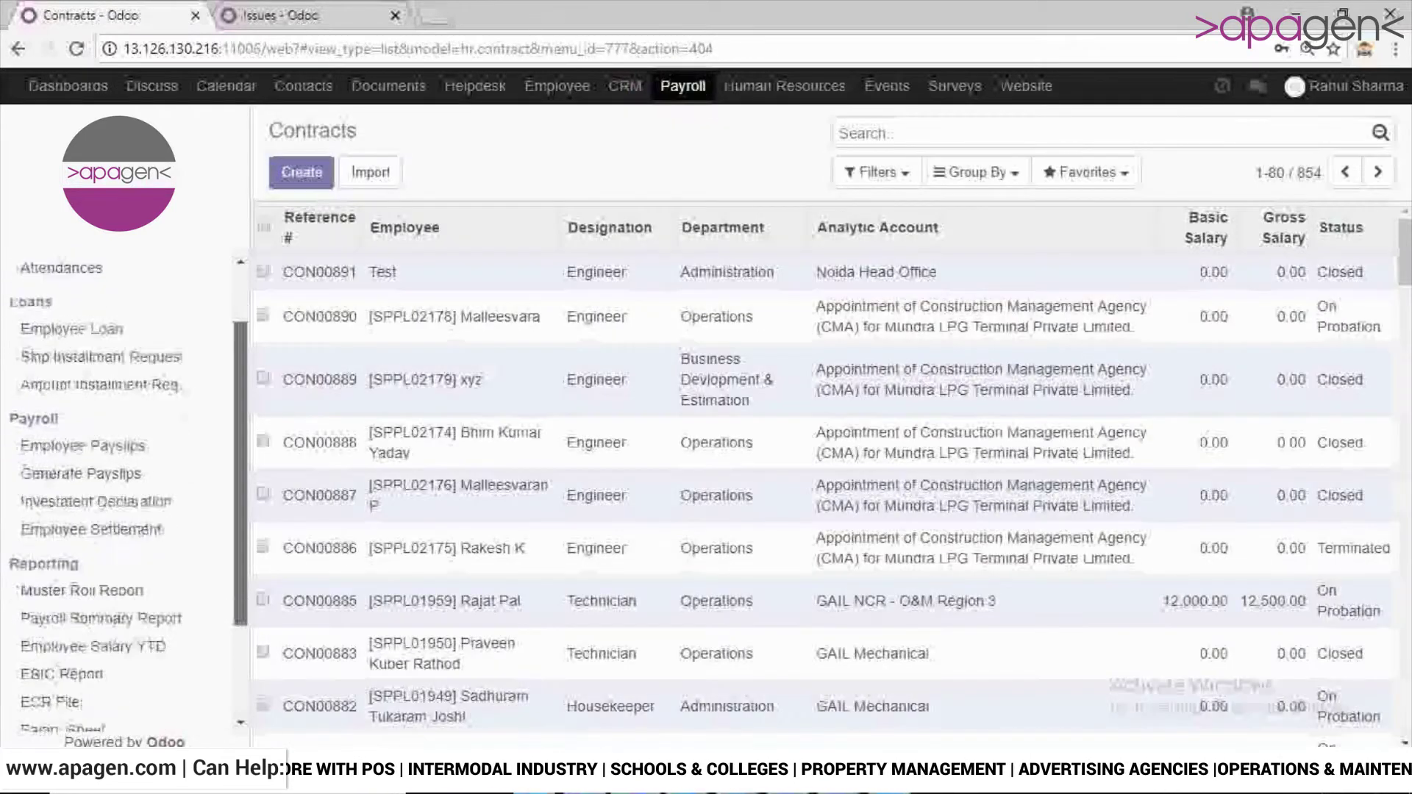
Step: Open the list of salary structures in the Payroll configuration
left_click_drag(241, 474, 241, 568)
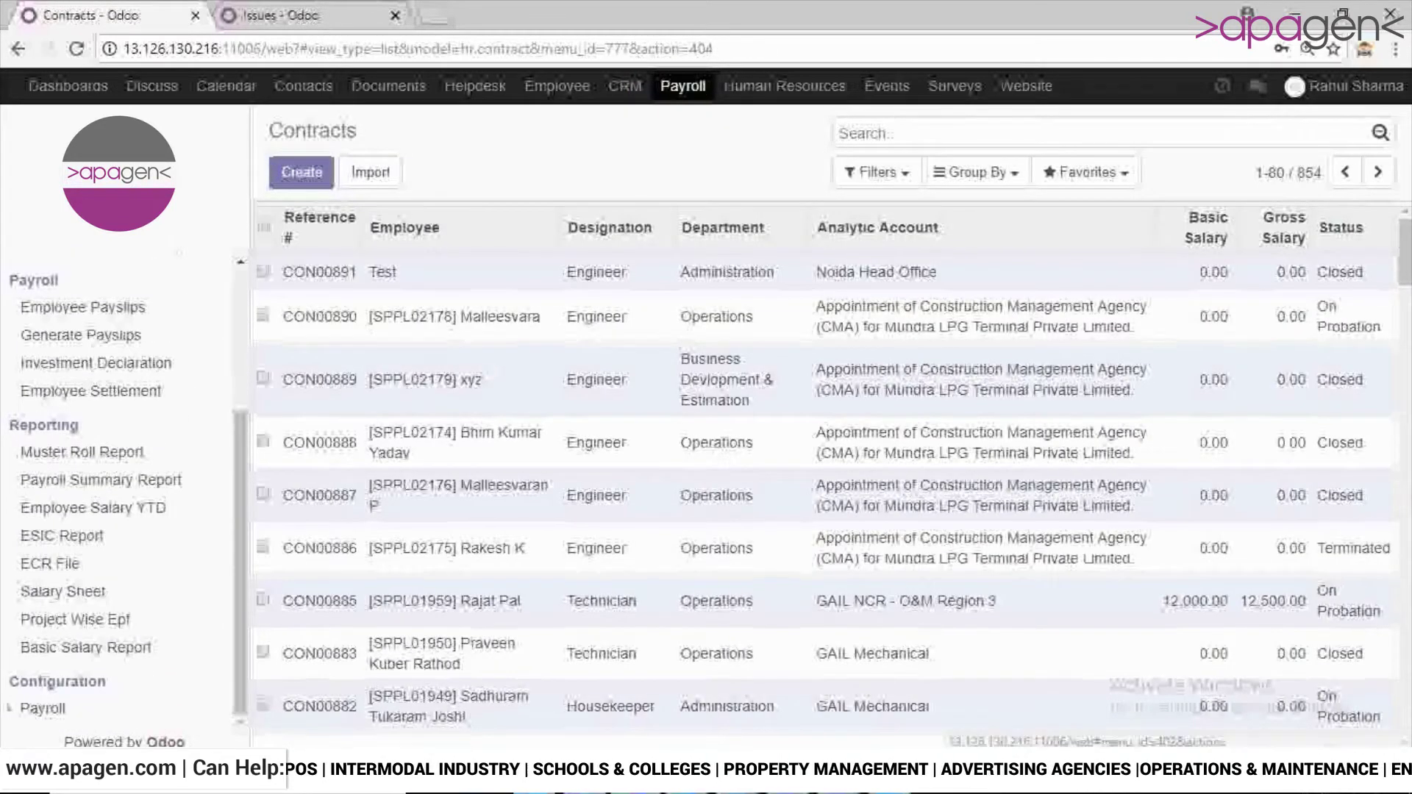
left_click(42, 708)
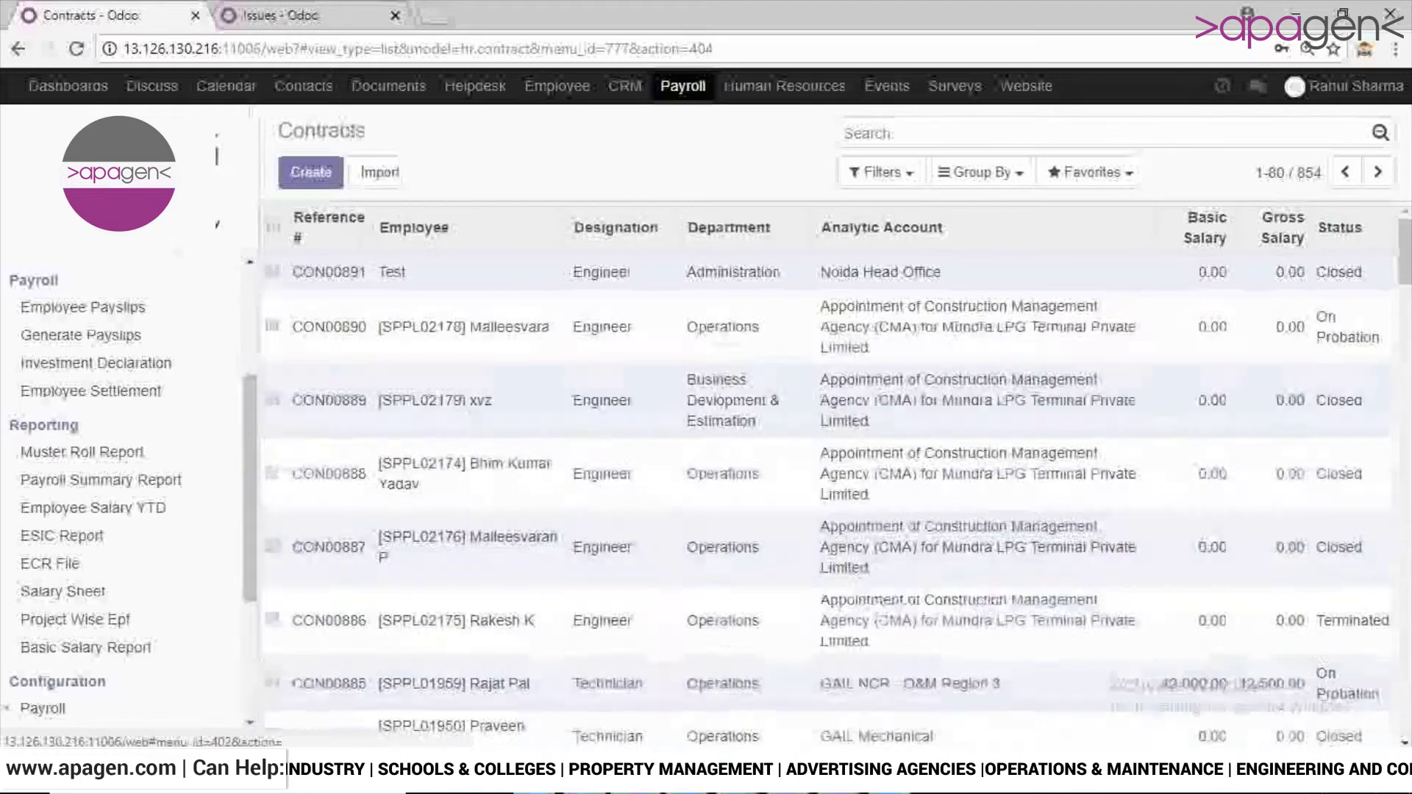
left_click_drag(250, 514, 250, 626)
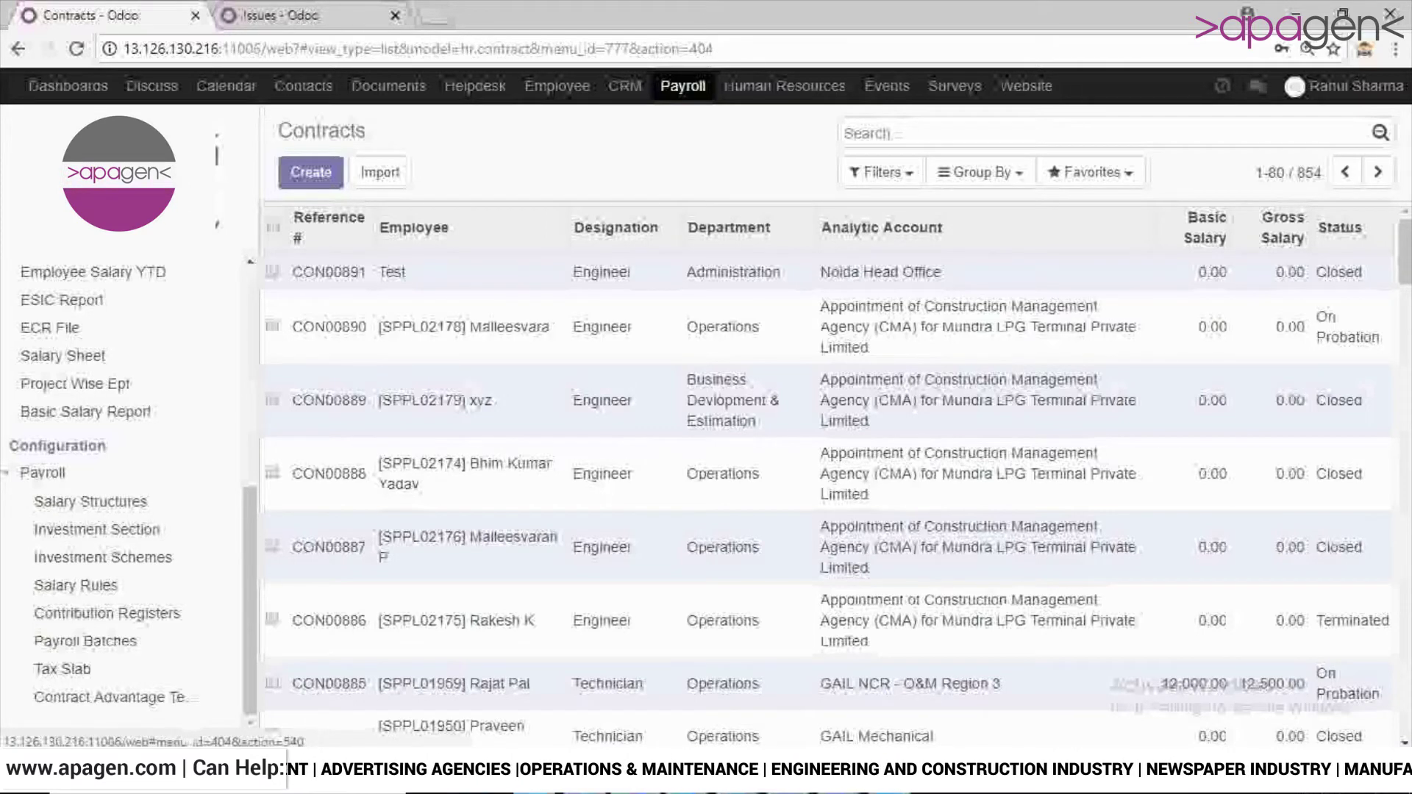
left_click(89, 501)
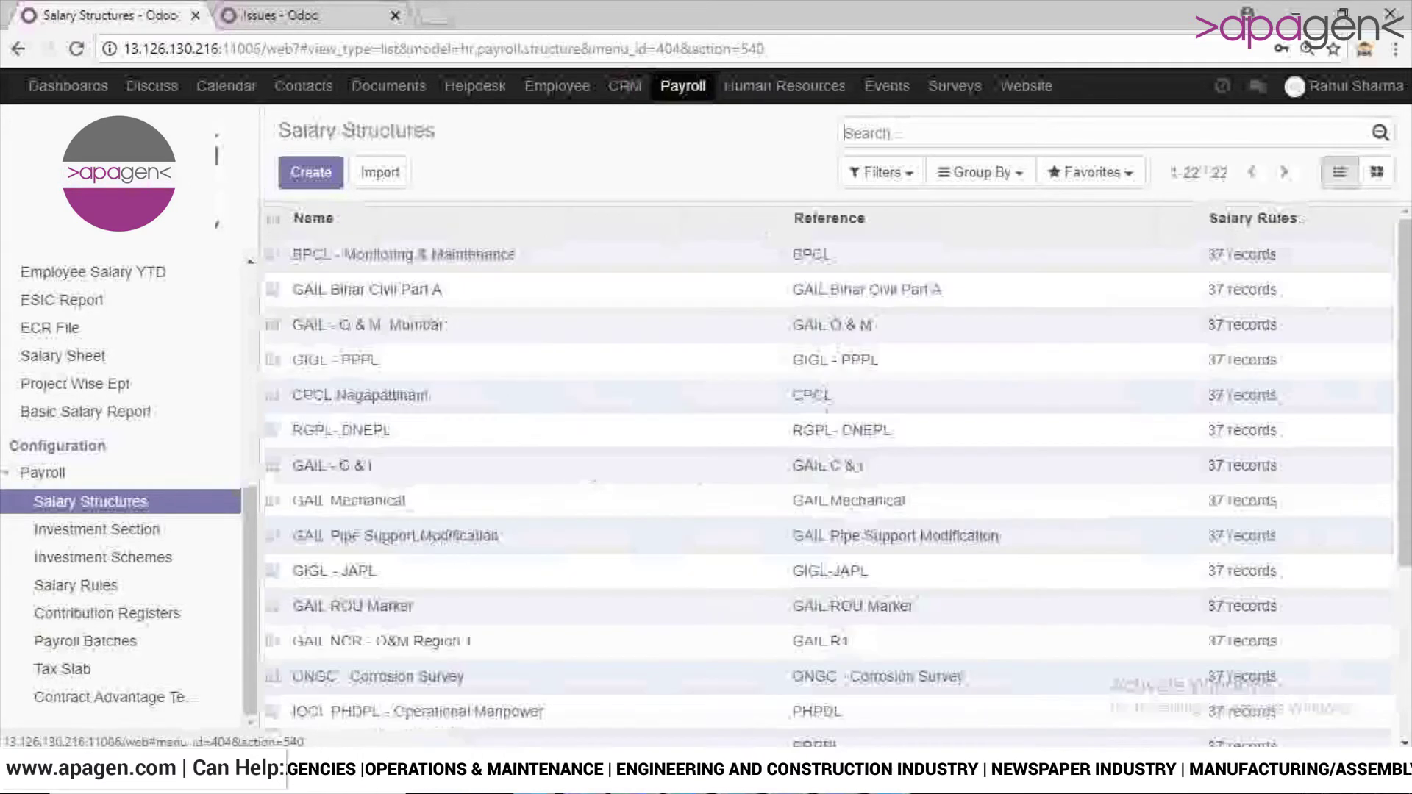
mouse_move(1405, 335)
left_mouse_down()
mouse_move(1405, 471)
mouse_move(1405, 335)
left_mouse_up()
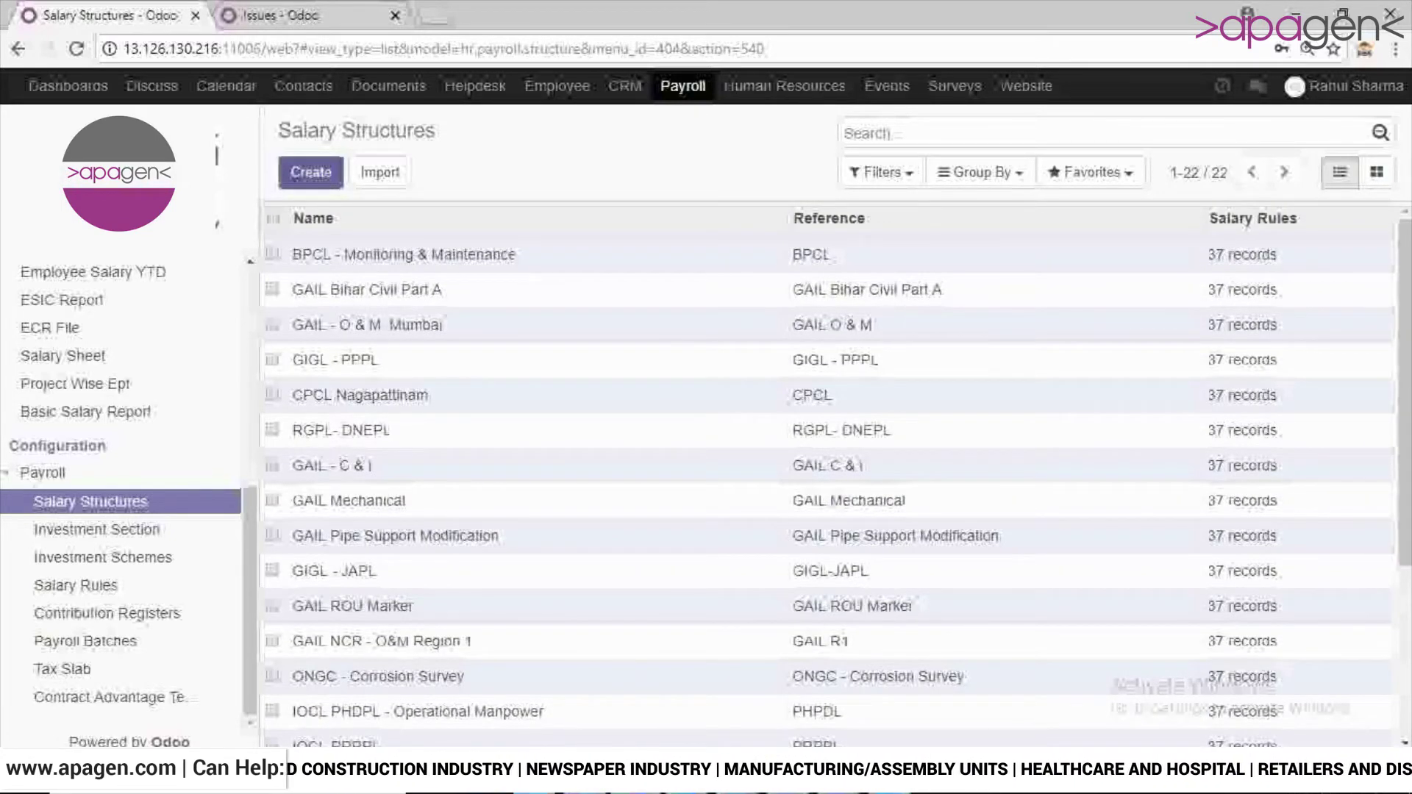
Step: Create a new salary structure named "Noida Head office"
left_click(311, 172)
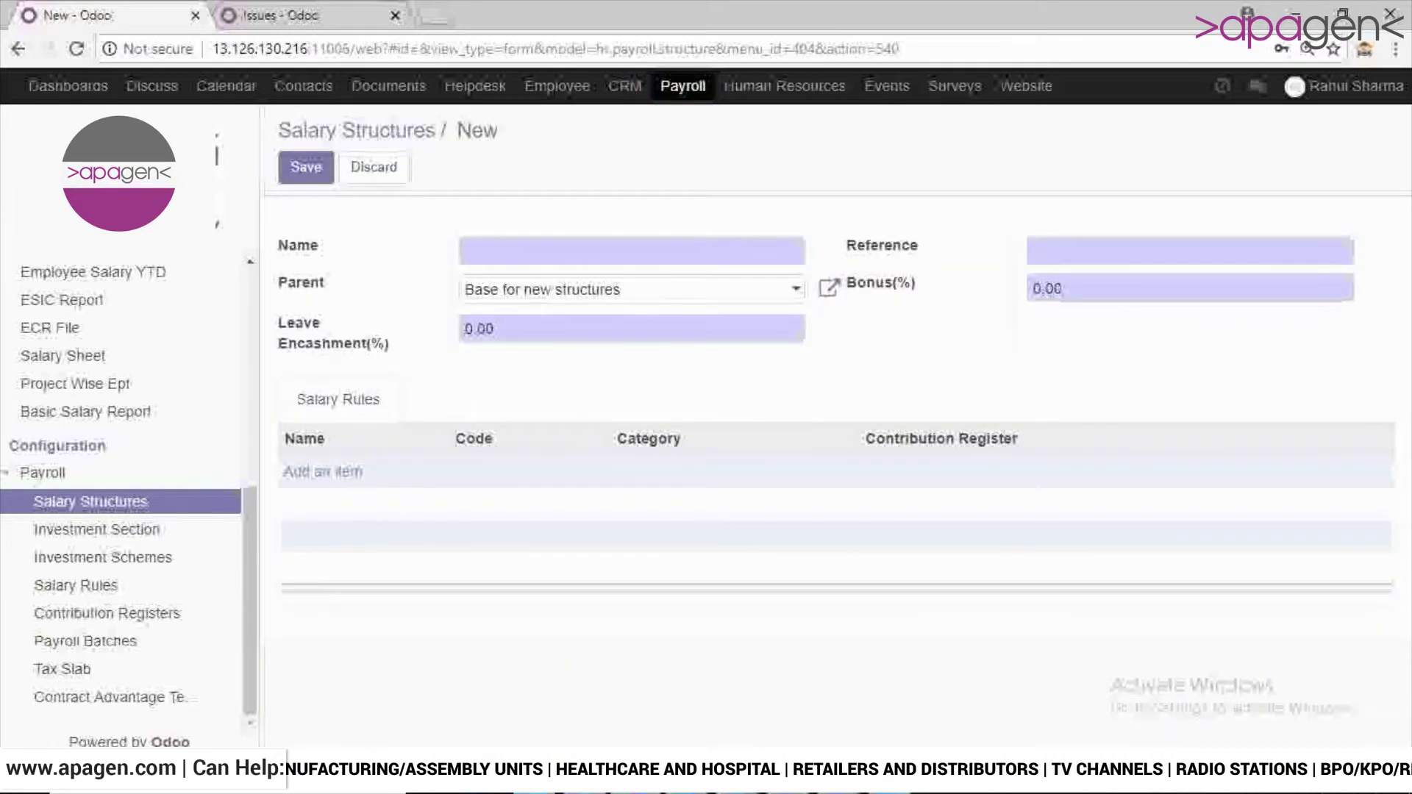
type("Noida")
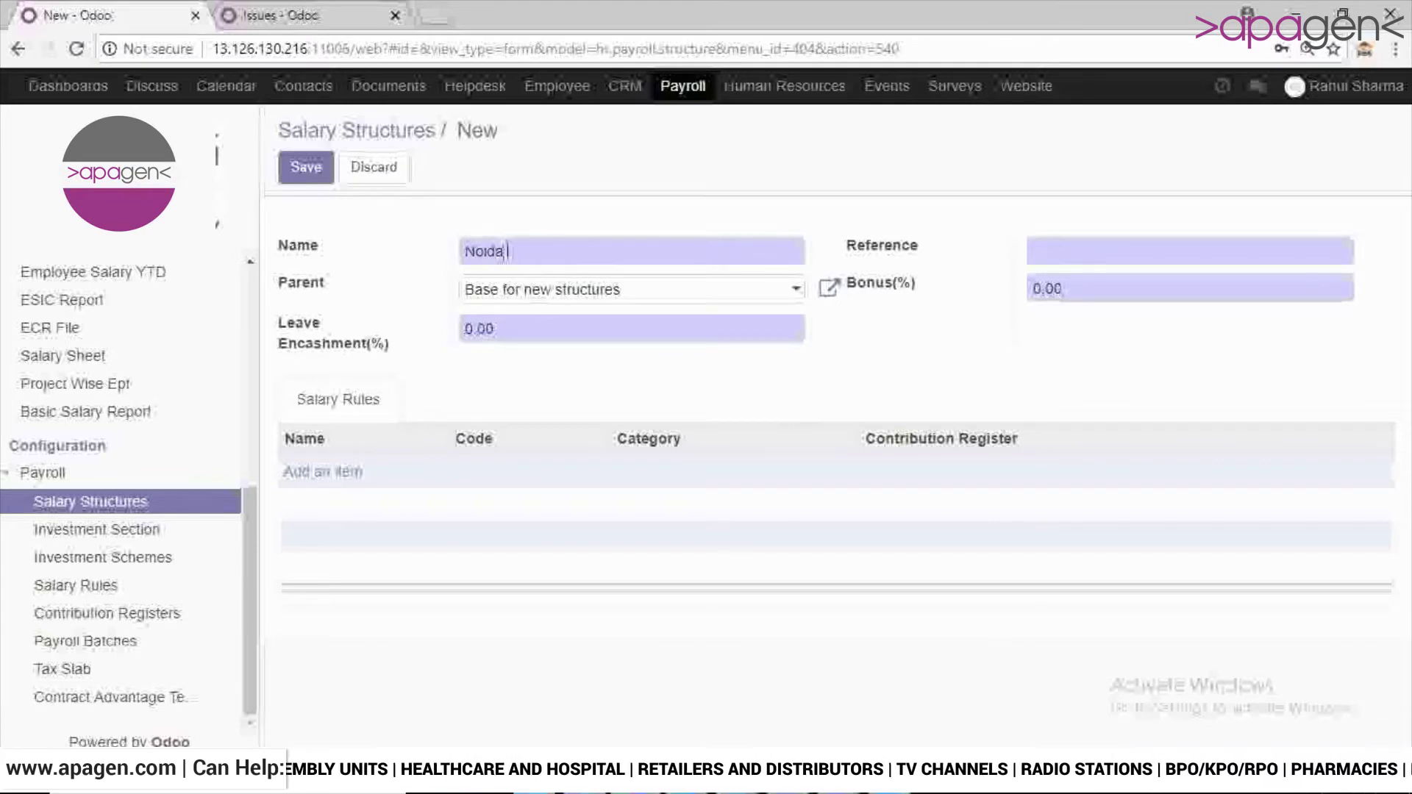
type("  He")
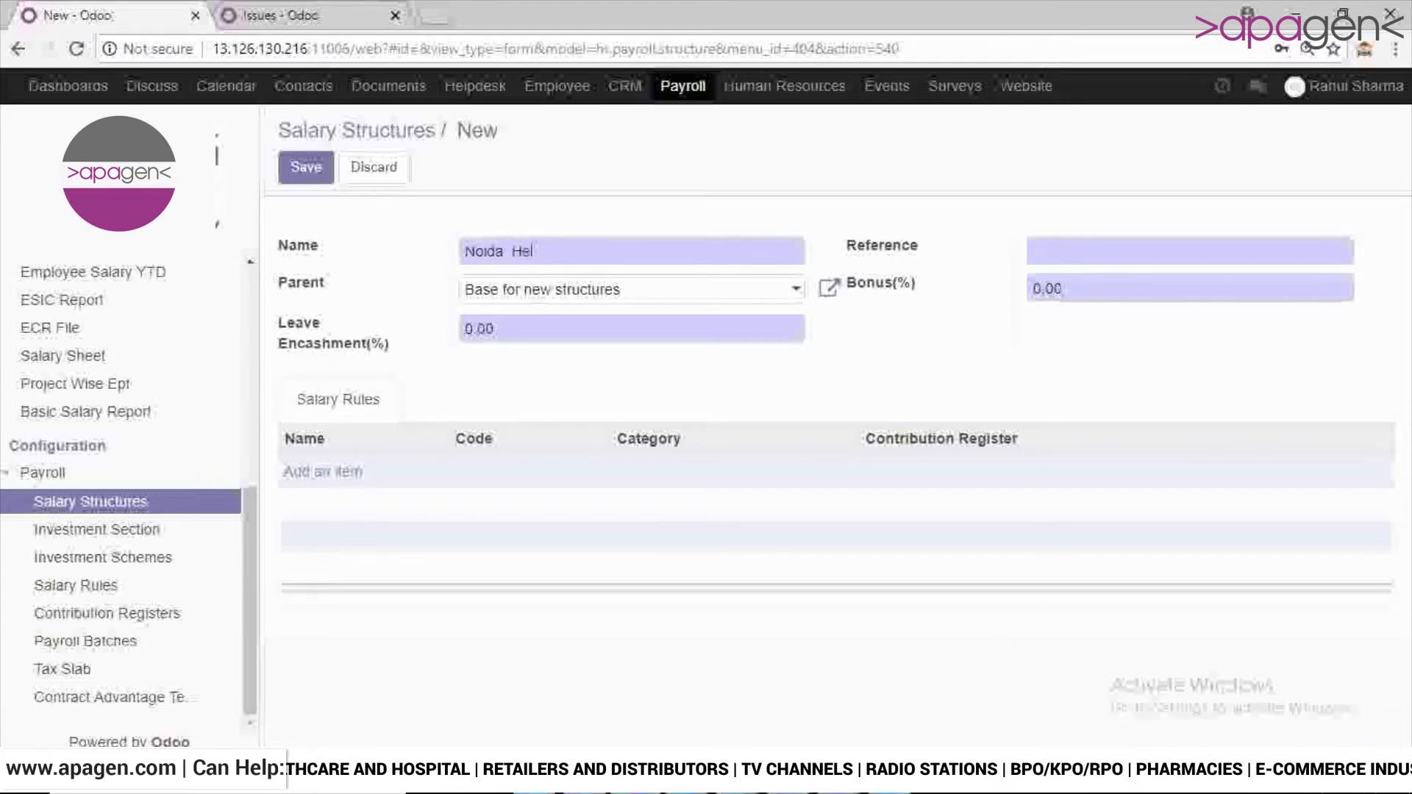
type("ad off")
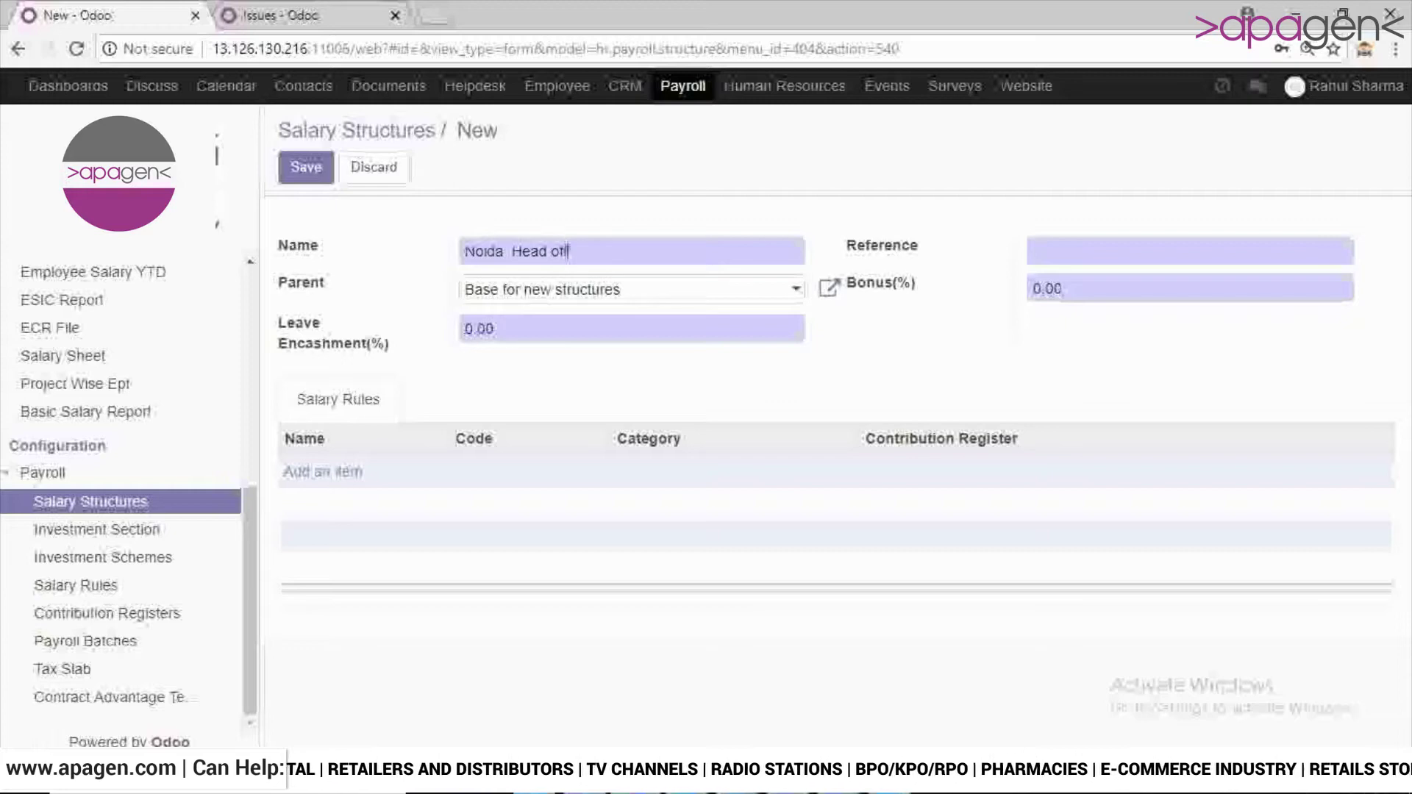
type("ice")
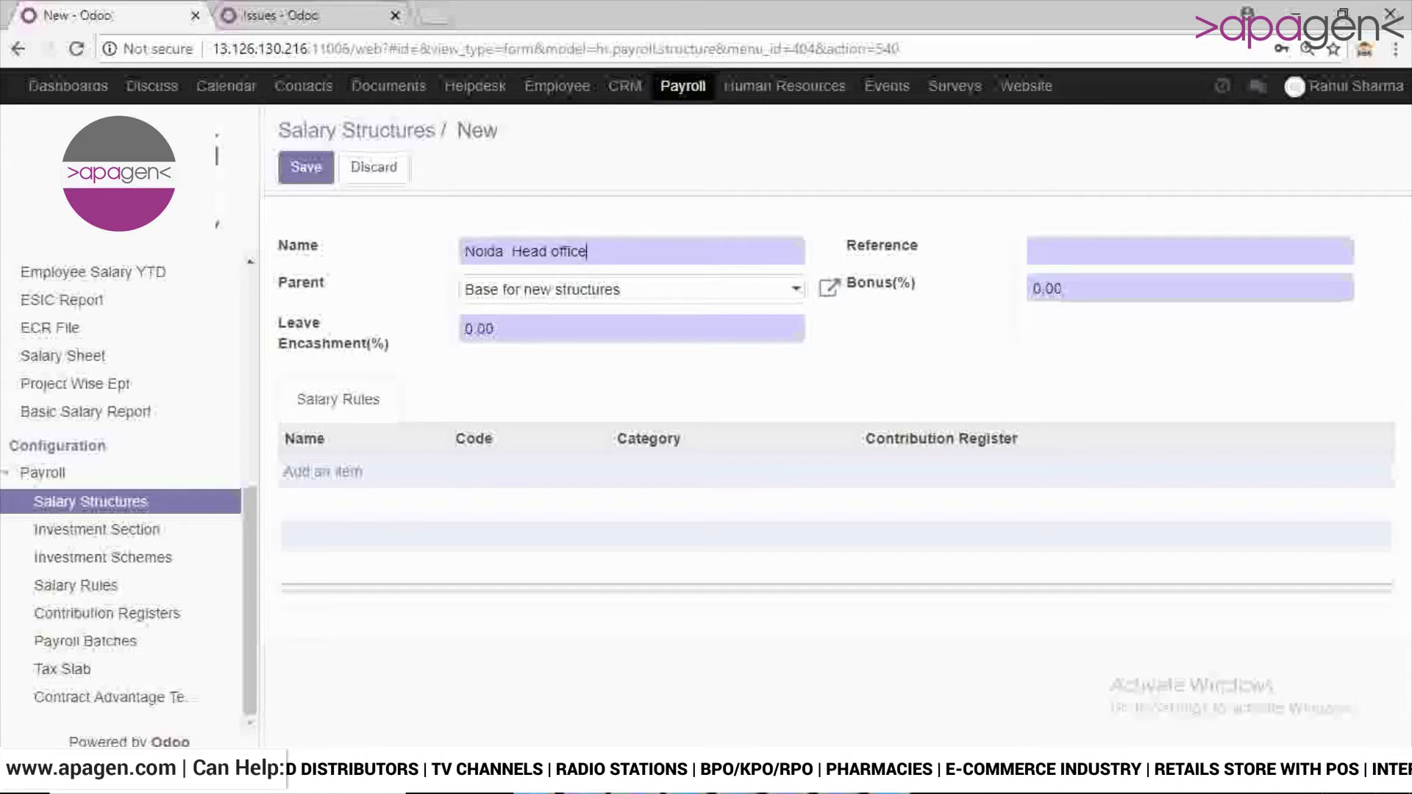
Step: Enter Ref123 as the reference of the new salary structure
double_click(485, 329)
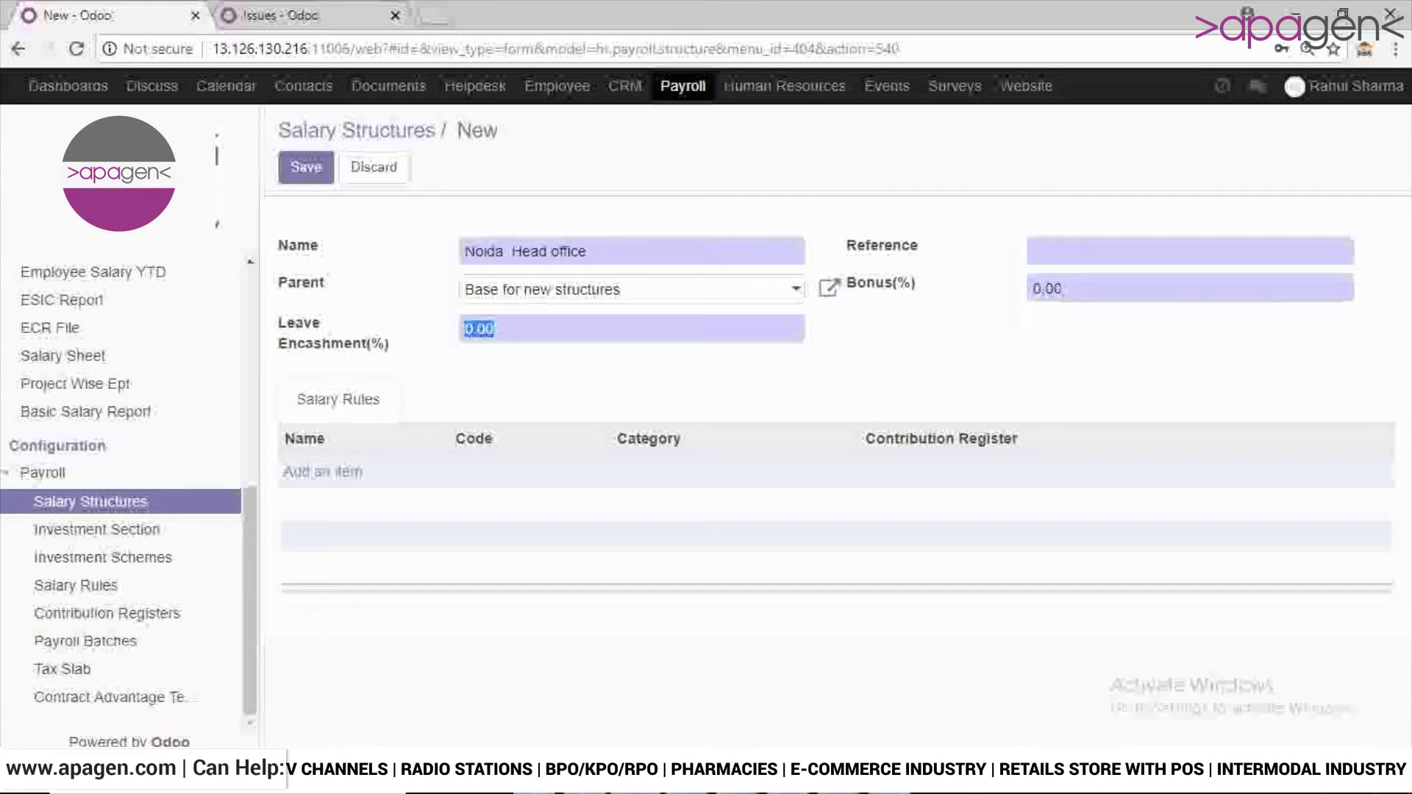
left_click(495, 328)
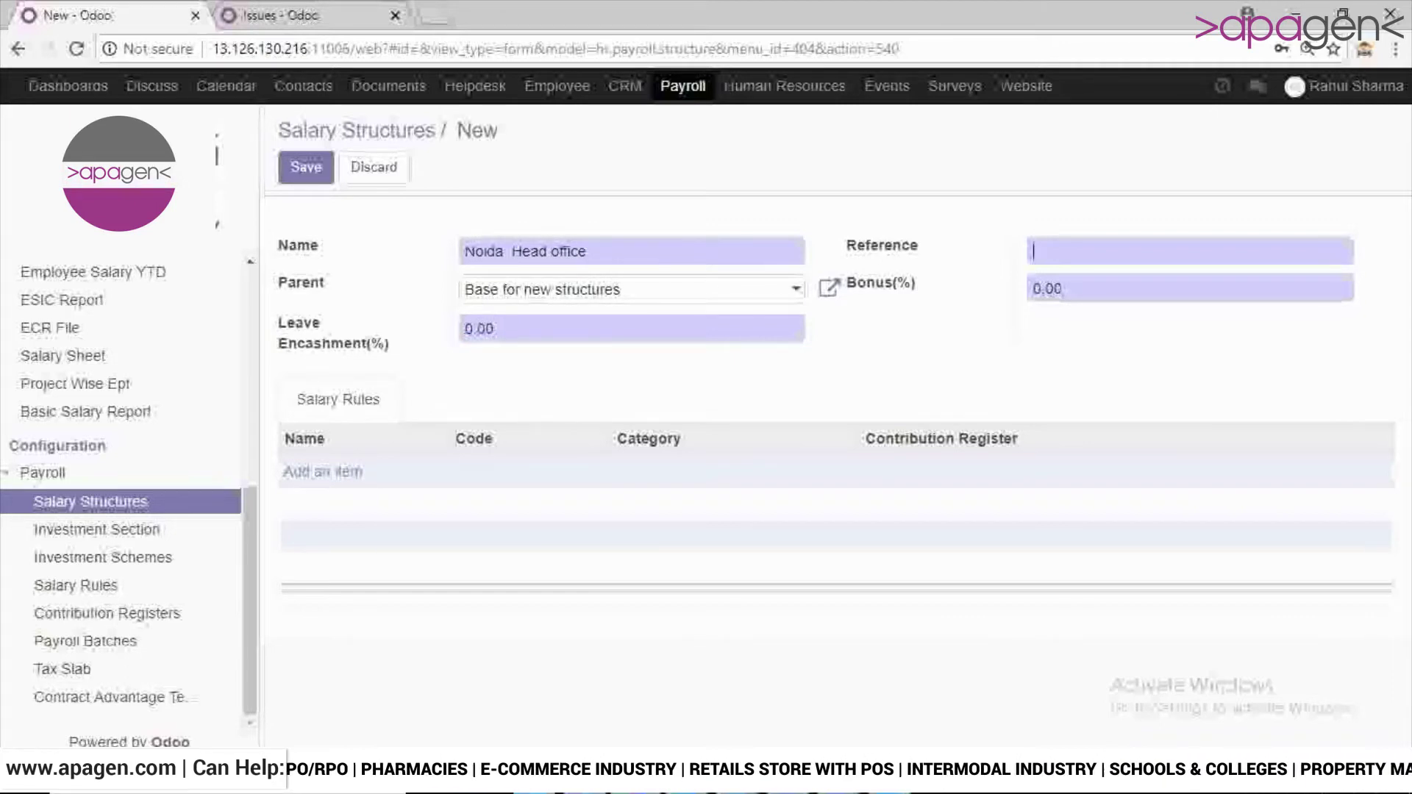
type("Ref123")
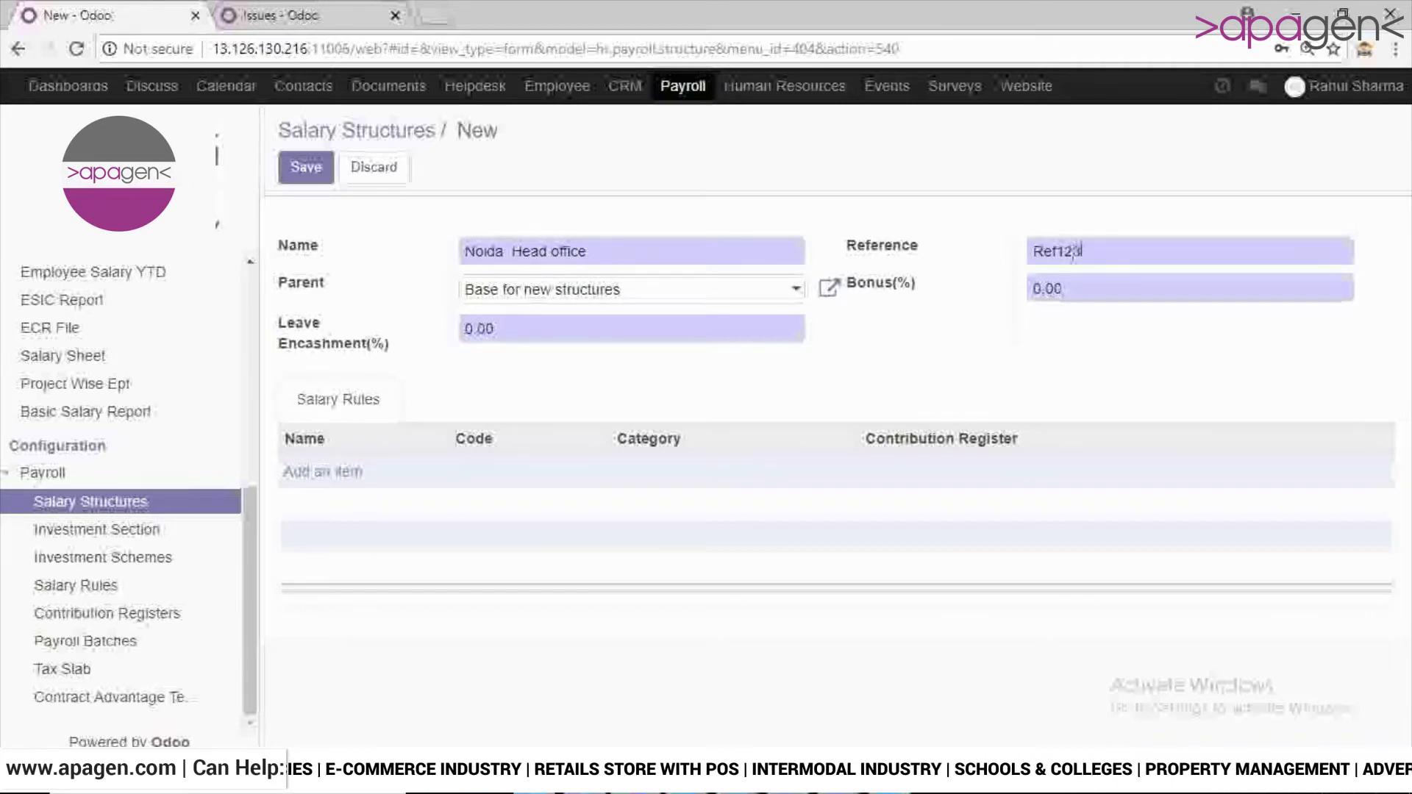
double_click(1062, 288)
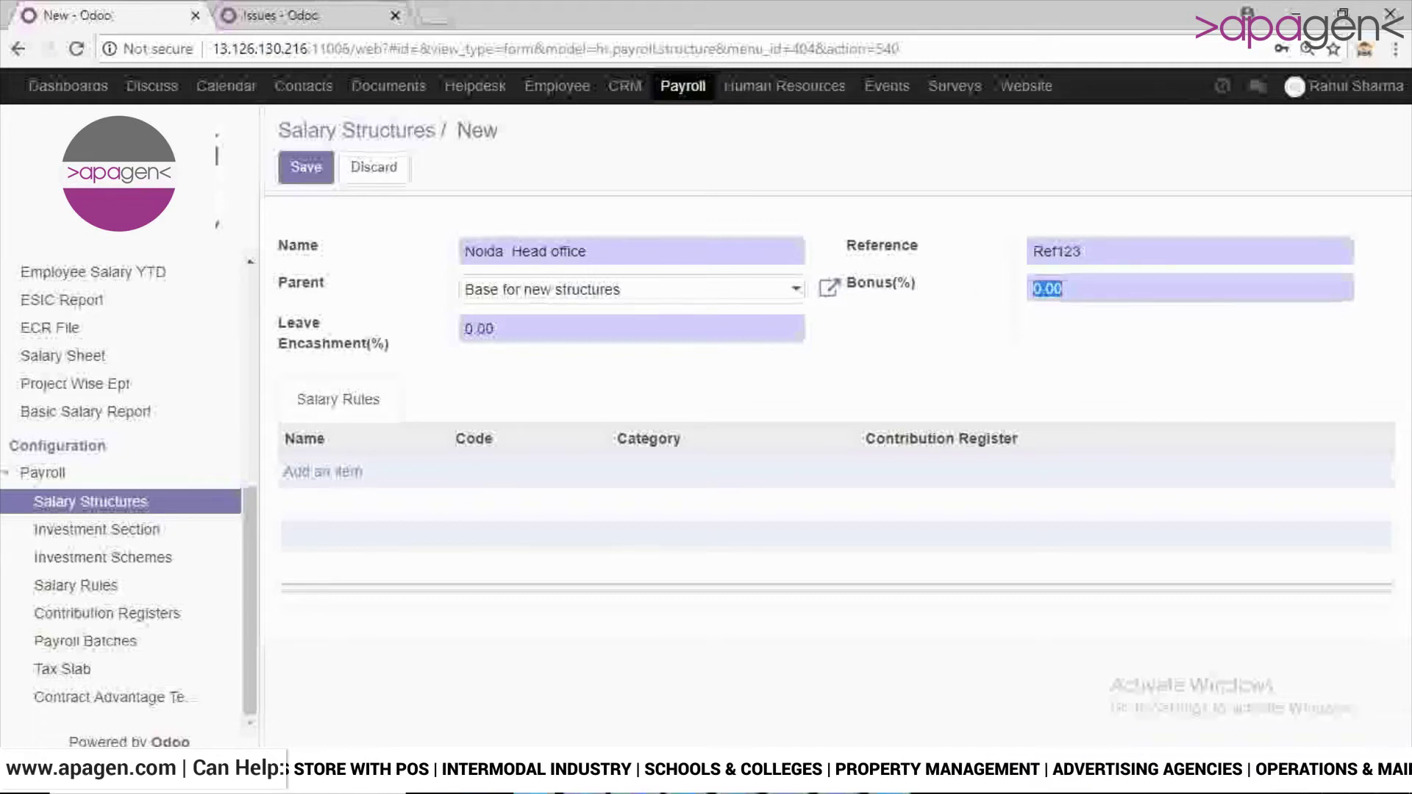
left_click(1063, 288)
double_click(1062, 288)
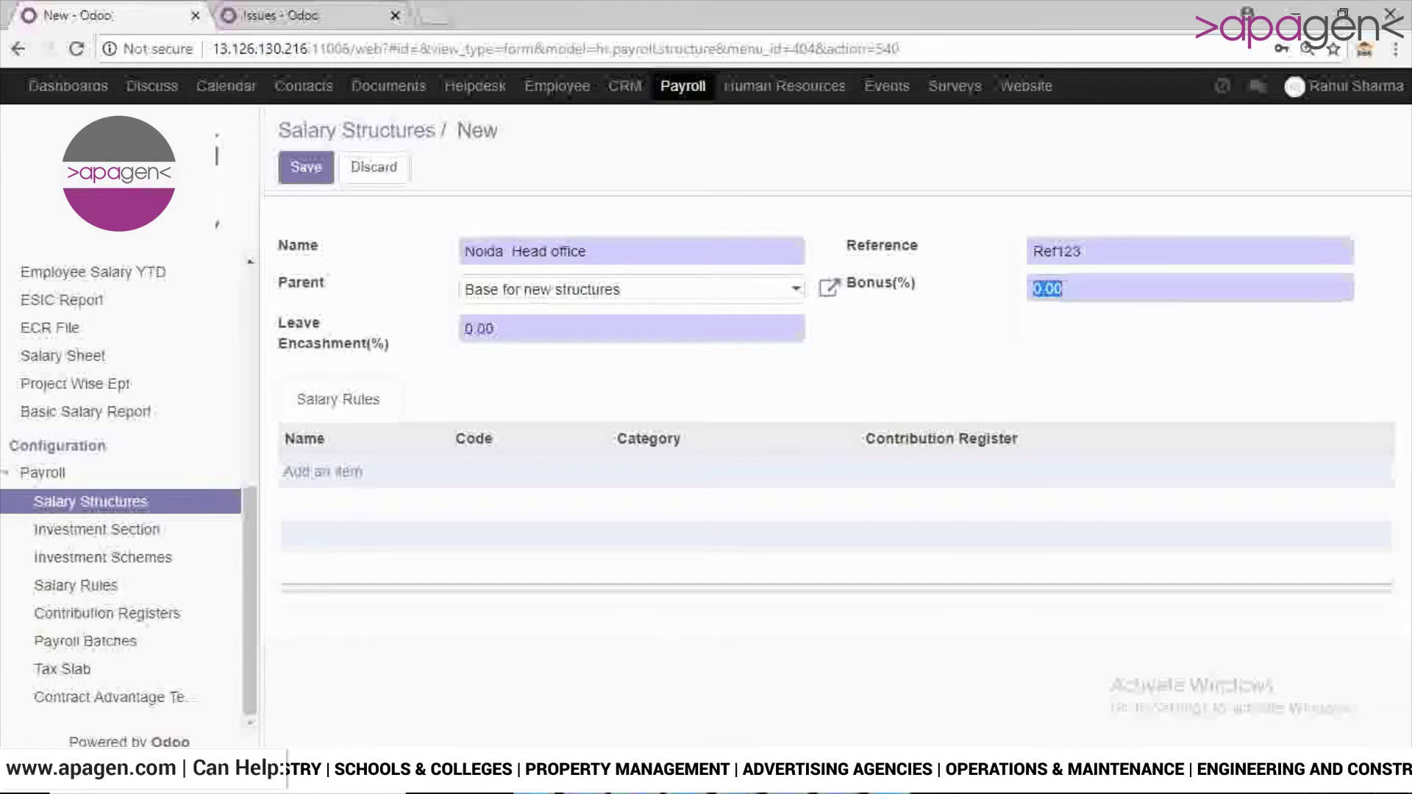
Step: Add the Basic Salary, Gross, Net Salary, Loan Deduction and House Rent Allowance rules to the structure and save it
left_click(322, 472)
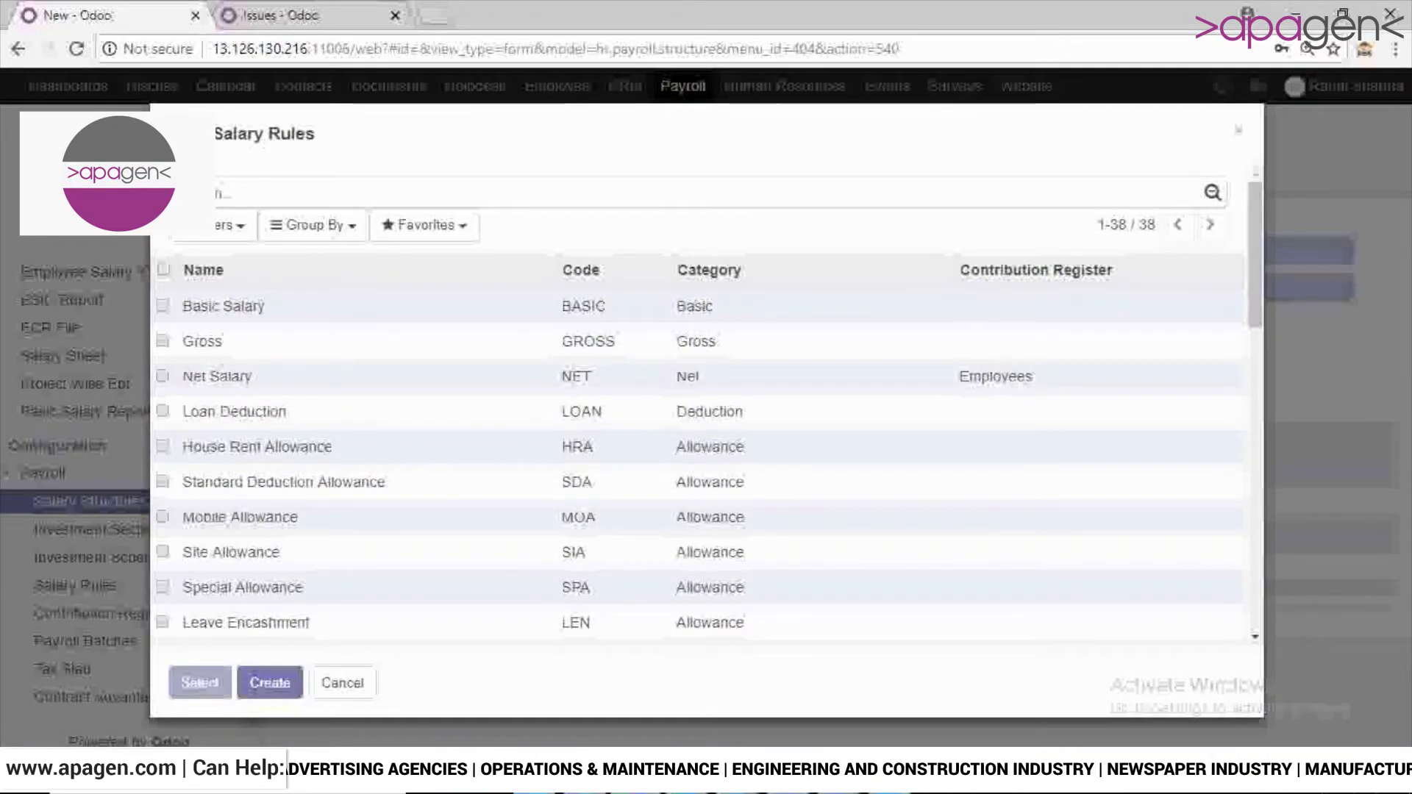
scroll(698, 441, "down", 10)
scroll(698, 441, "up", 10)
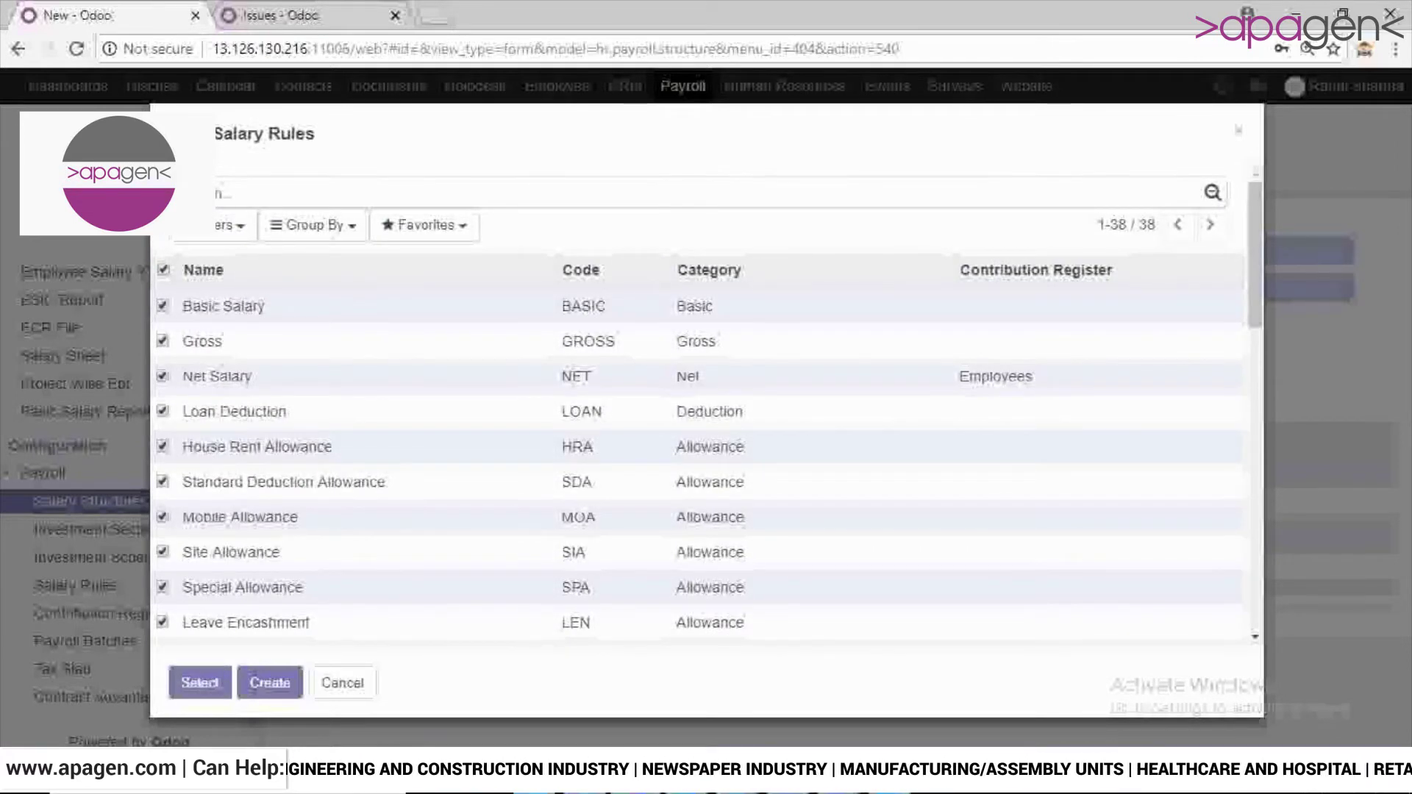
left_click(163, 306)
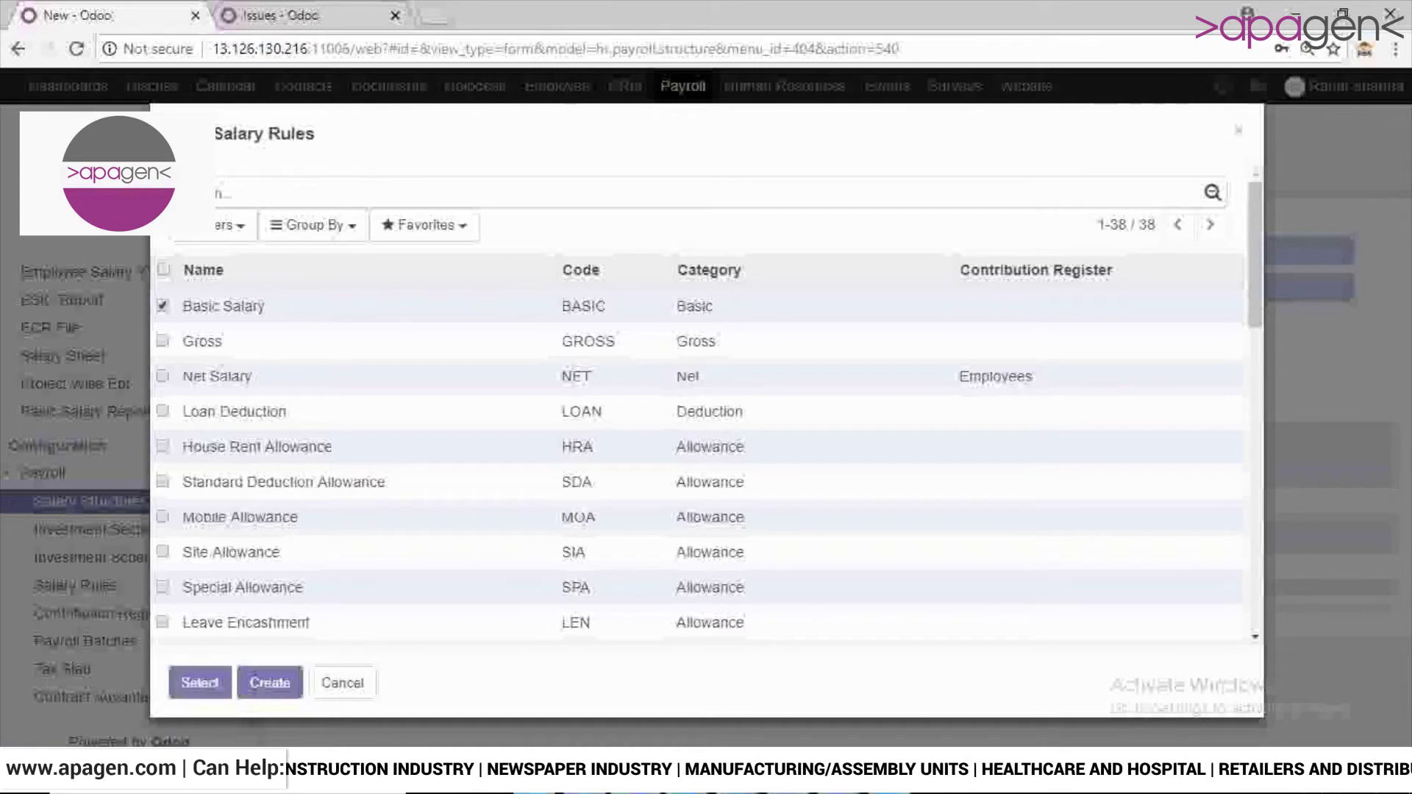
left_click(162, 341)
left_click(162, 376)
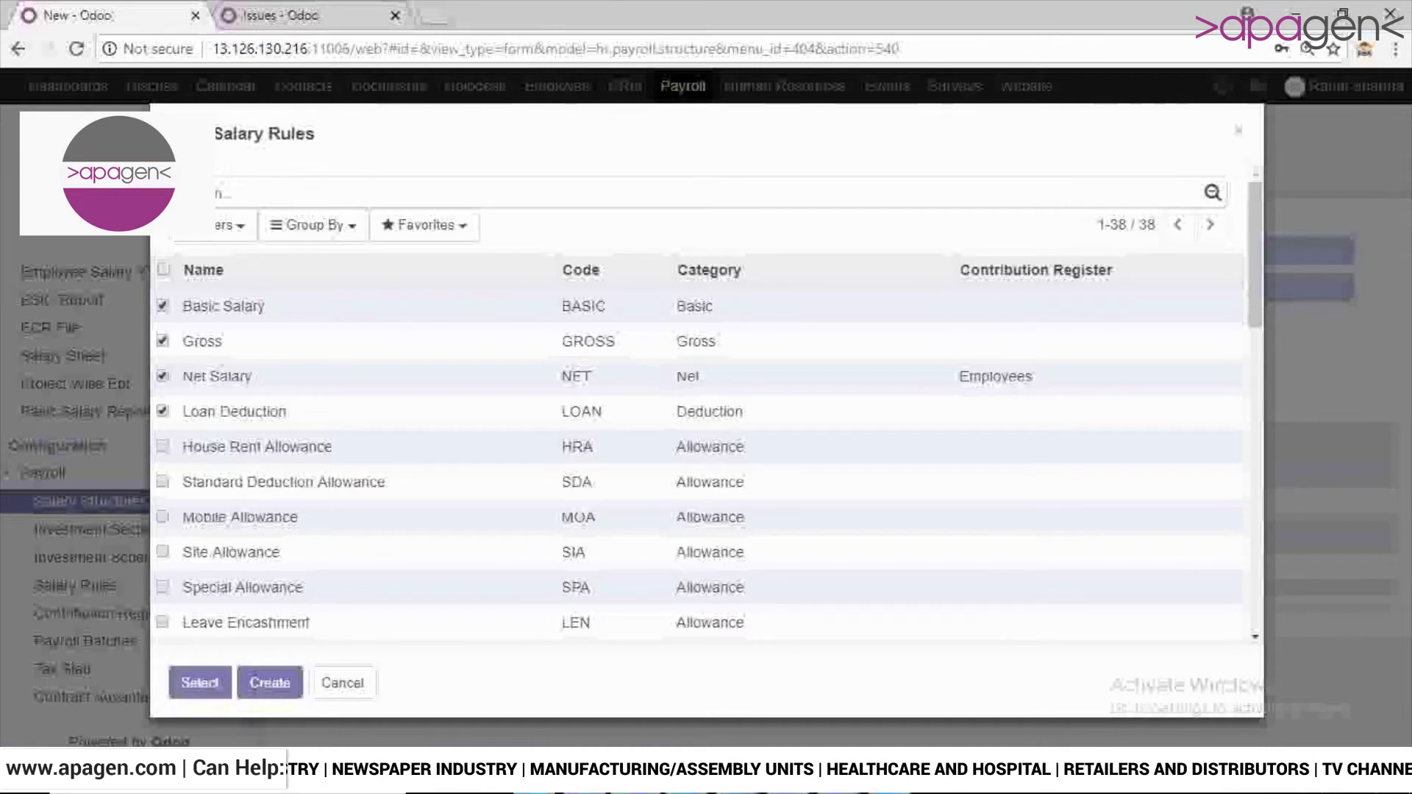
left_click(163, 447)
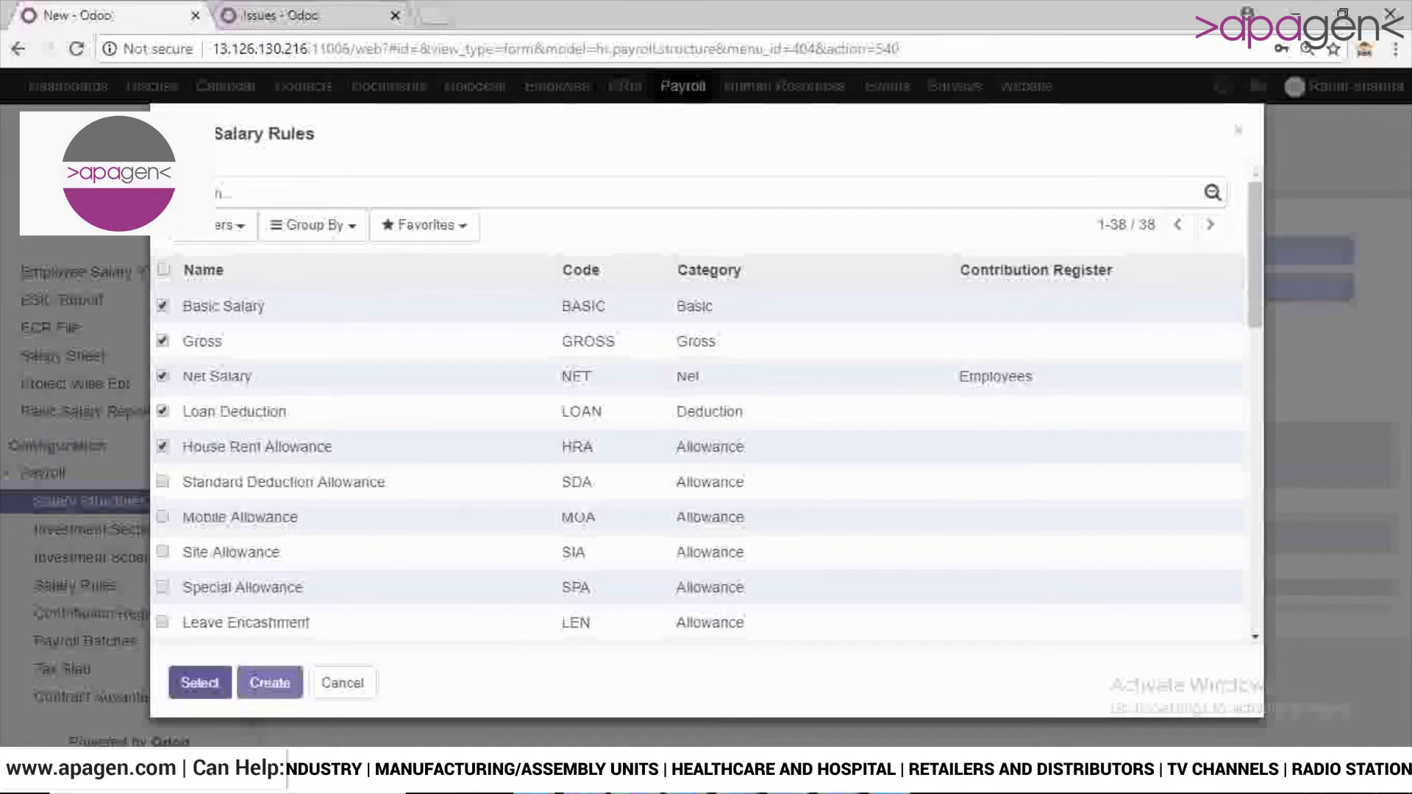
left_click(200, 682)
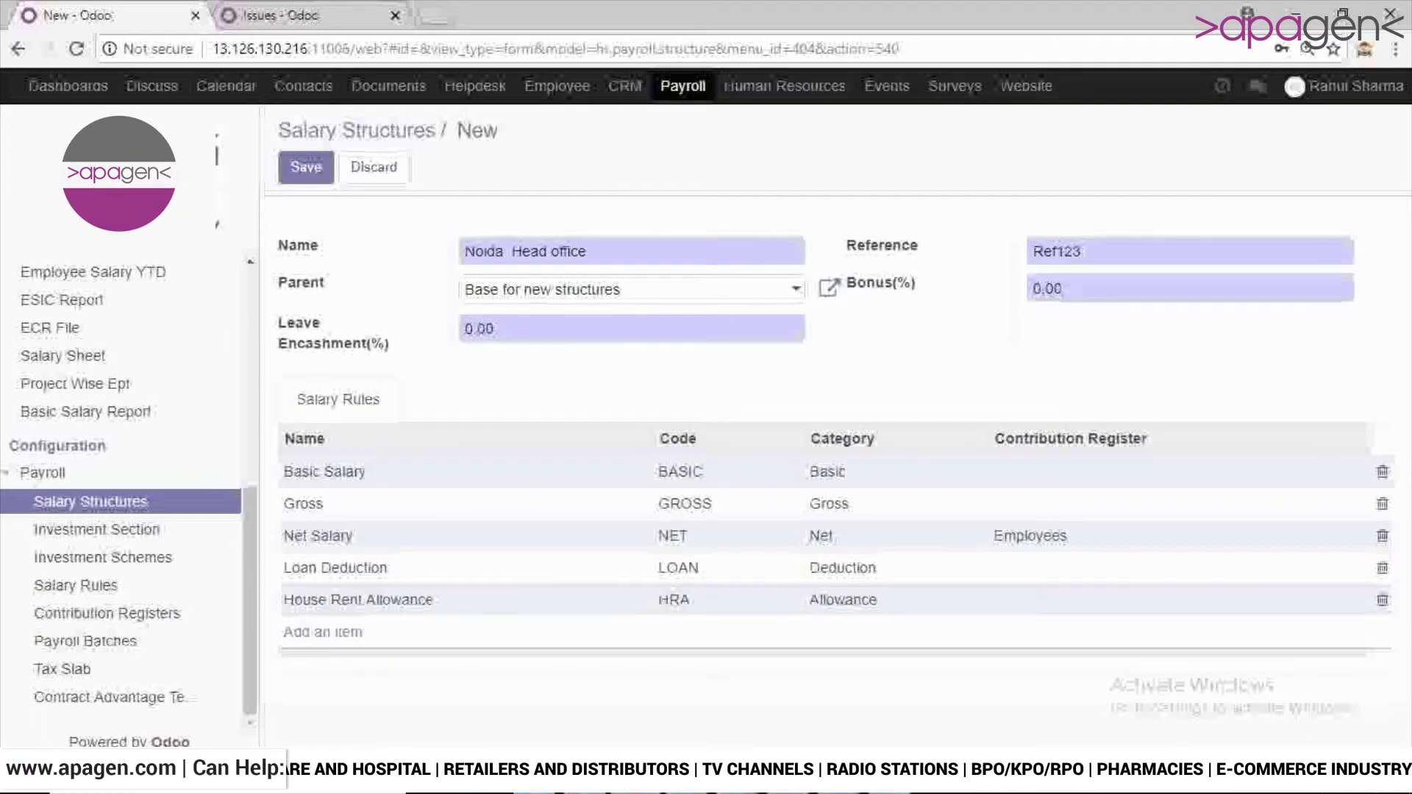
left_click(306, 168)
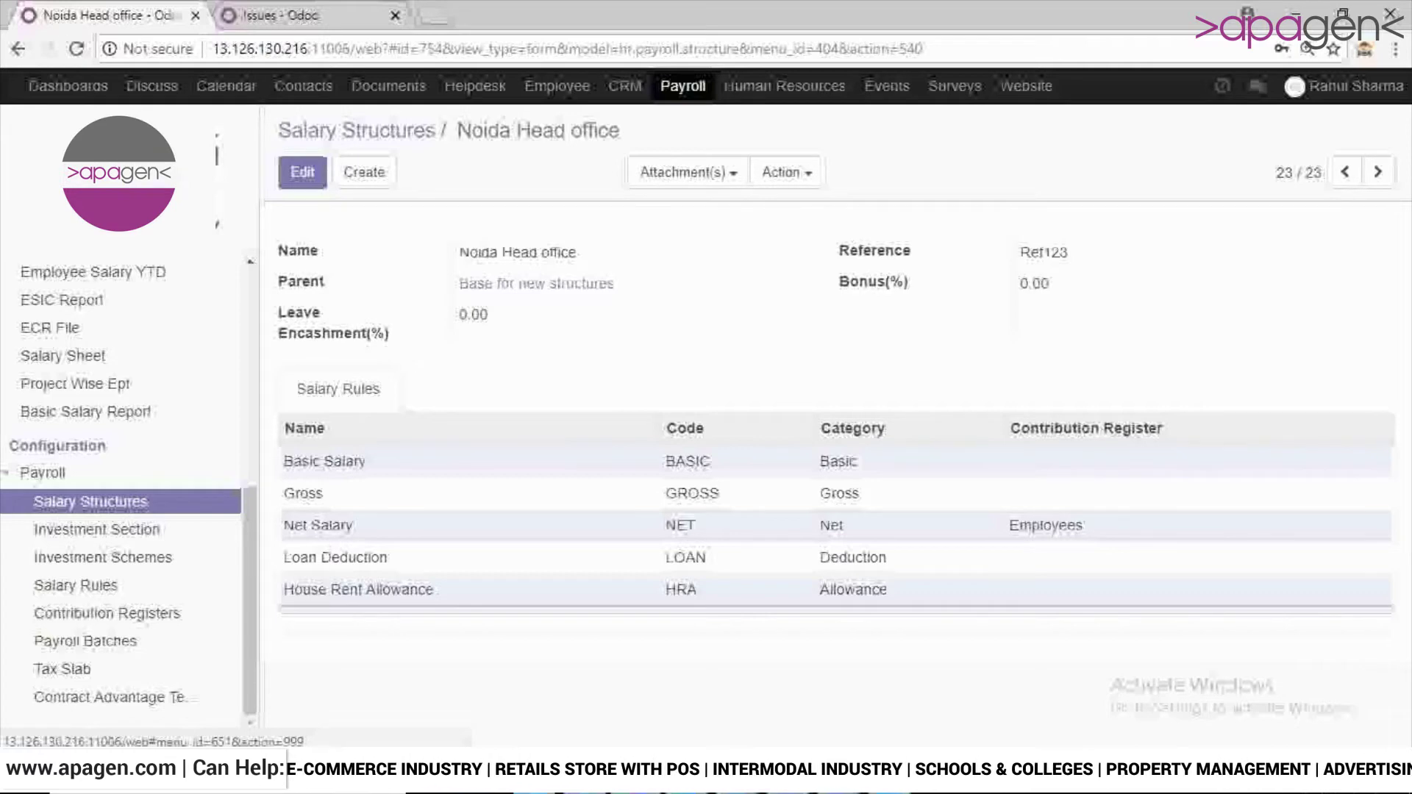
Step: Examine the Max Exemption field on a blank investment section form and return to the investment section list
left_click(97, 529)
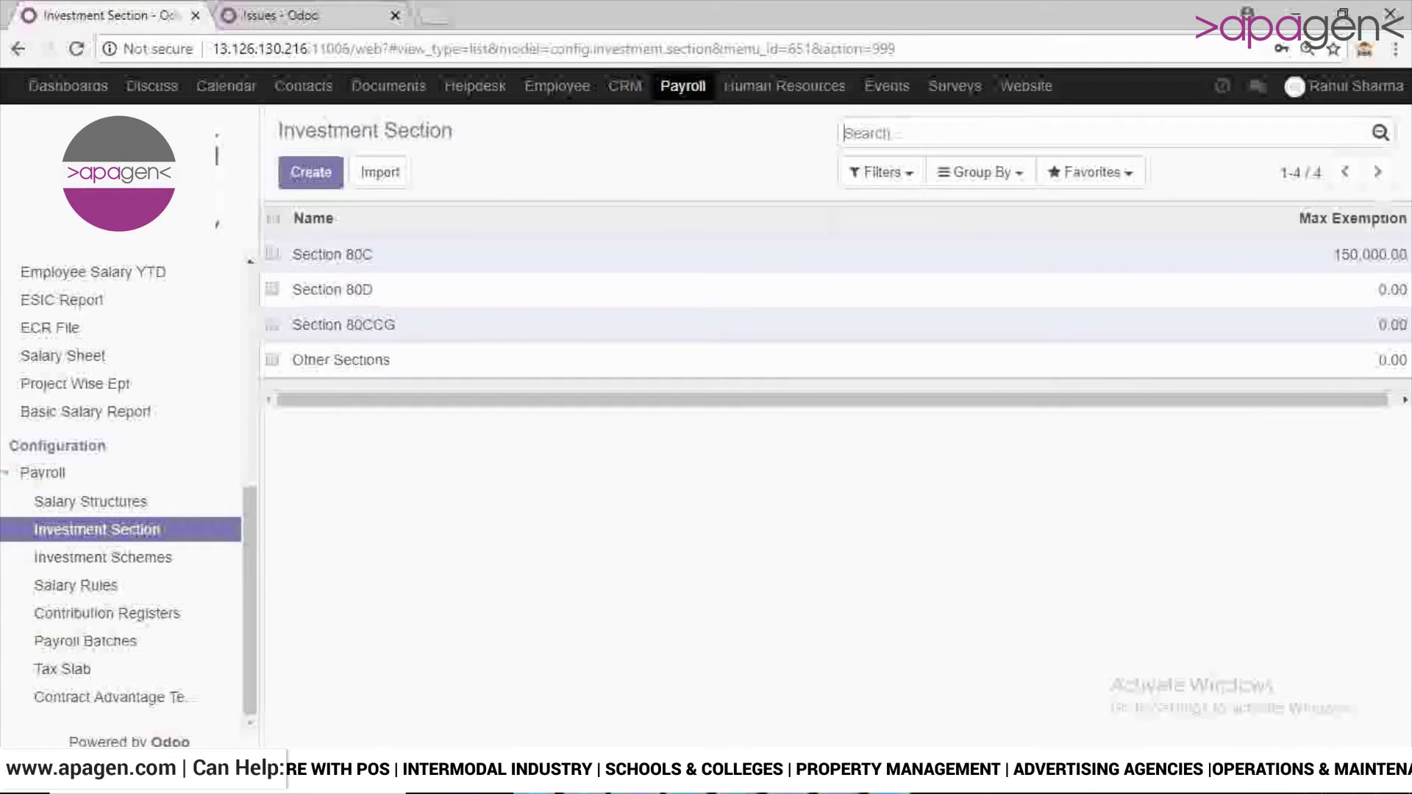
left_click(311, 172)
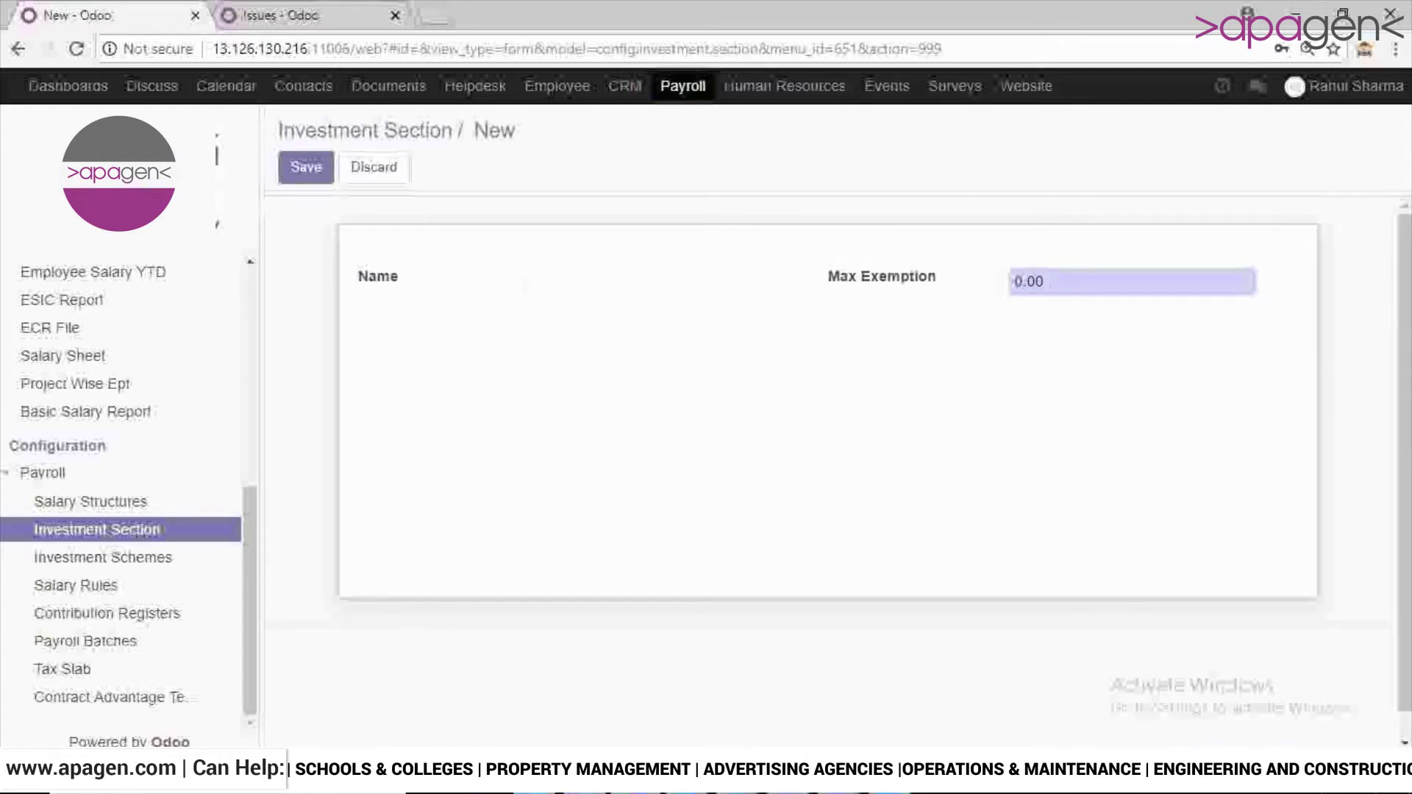
double_click(1029, 282)
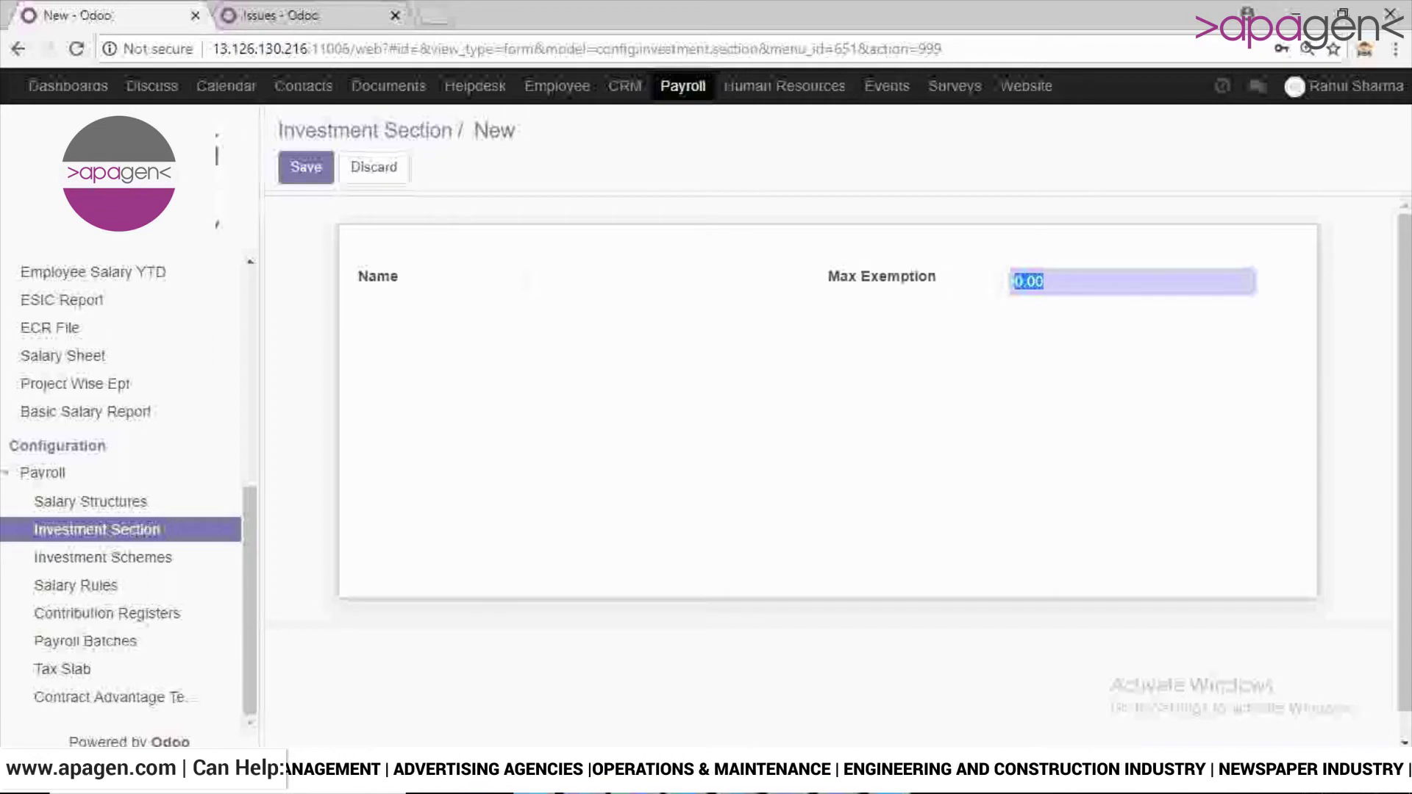
left_click(1045, 282)
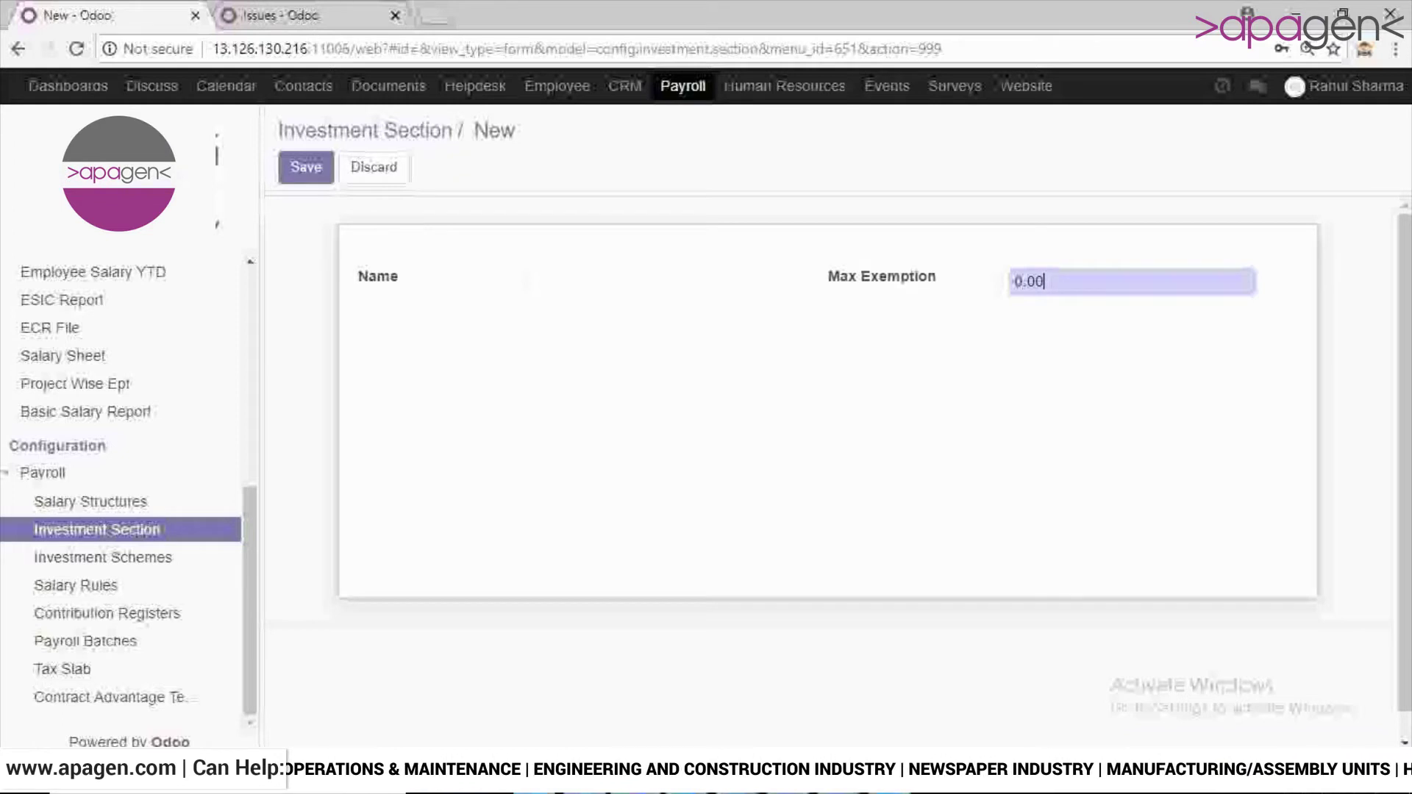
left_click(365, 131)
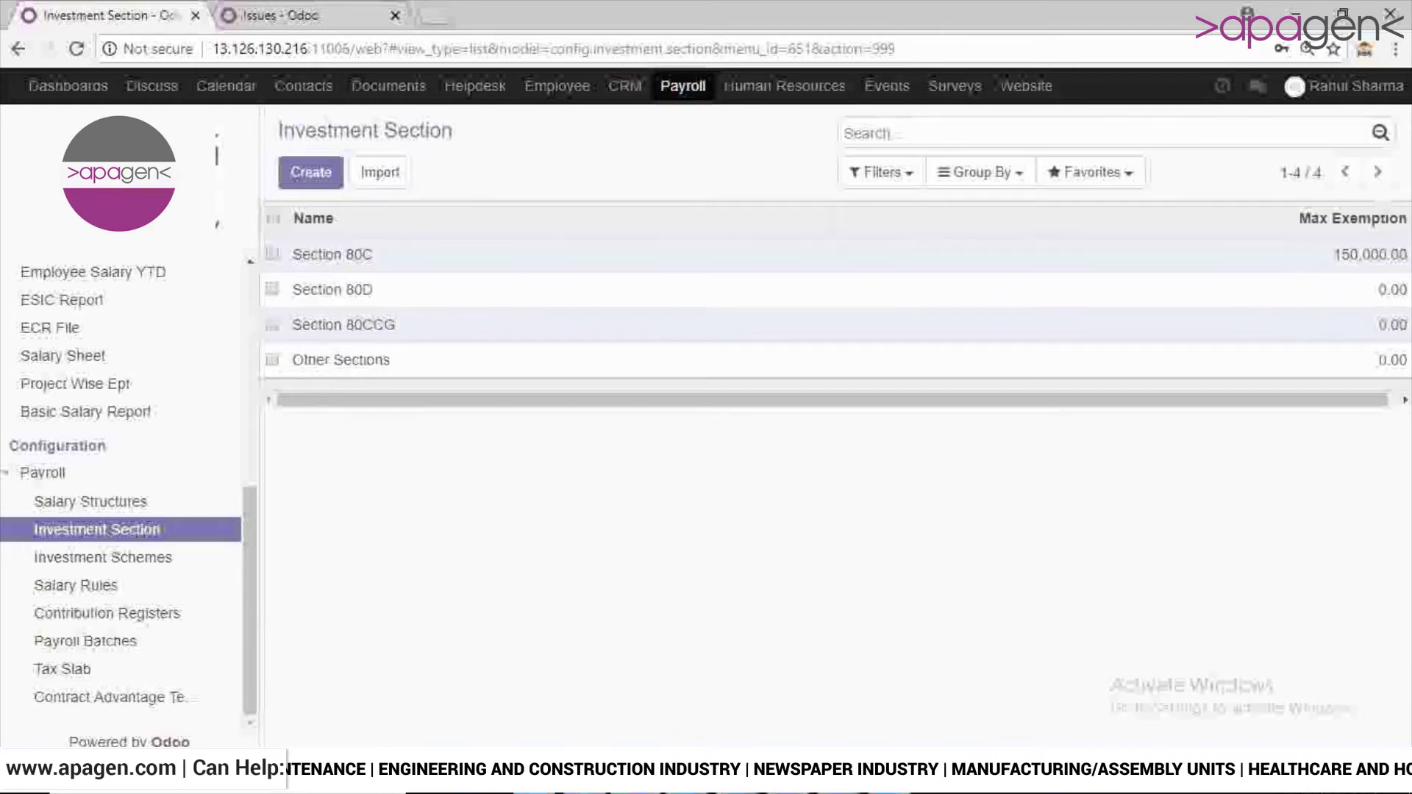
Step: Open the Section 80C investment section for editing to view its maximum exemption, and close it without changes
left_click(332, 253)
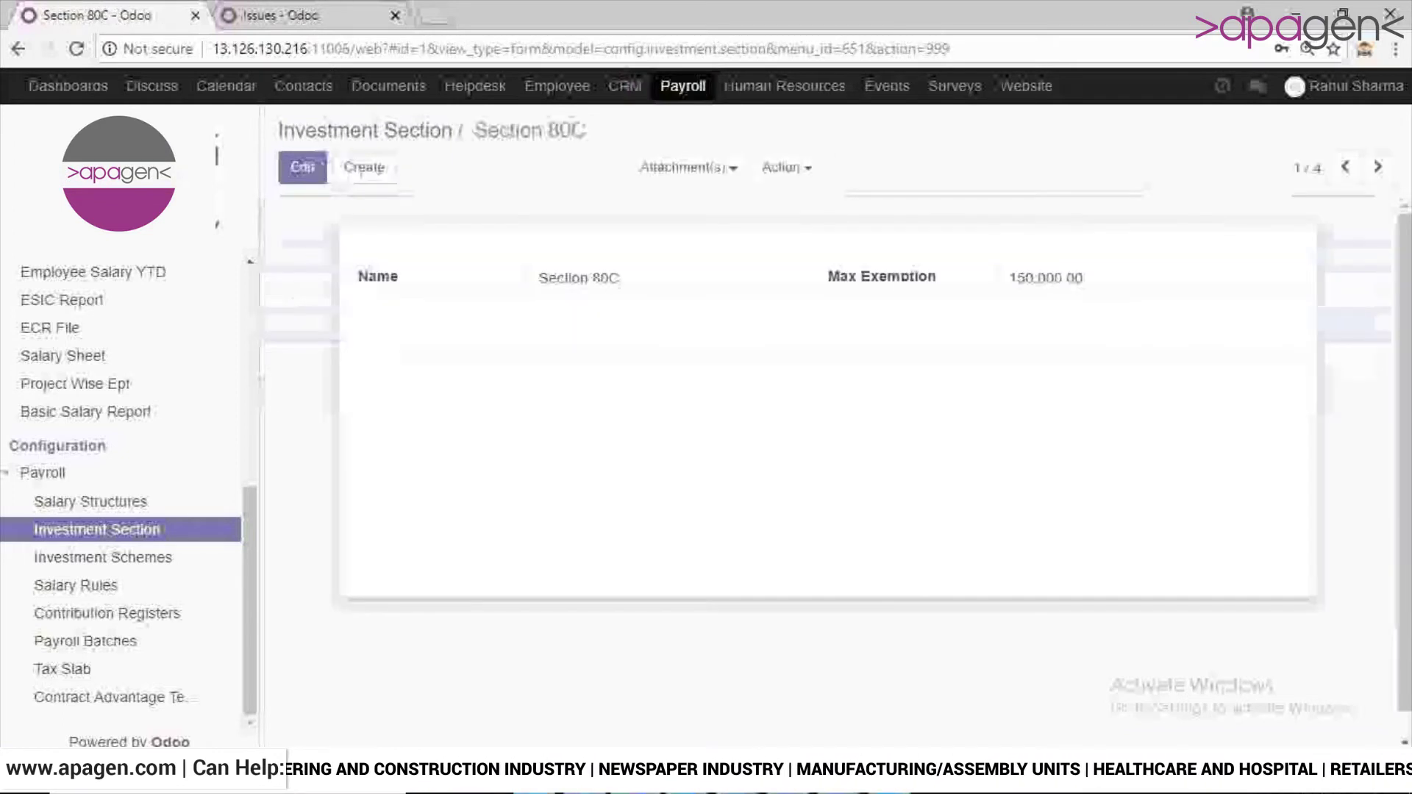
left_click(302, 168)
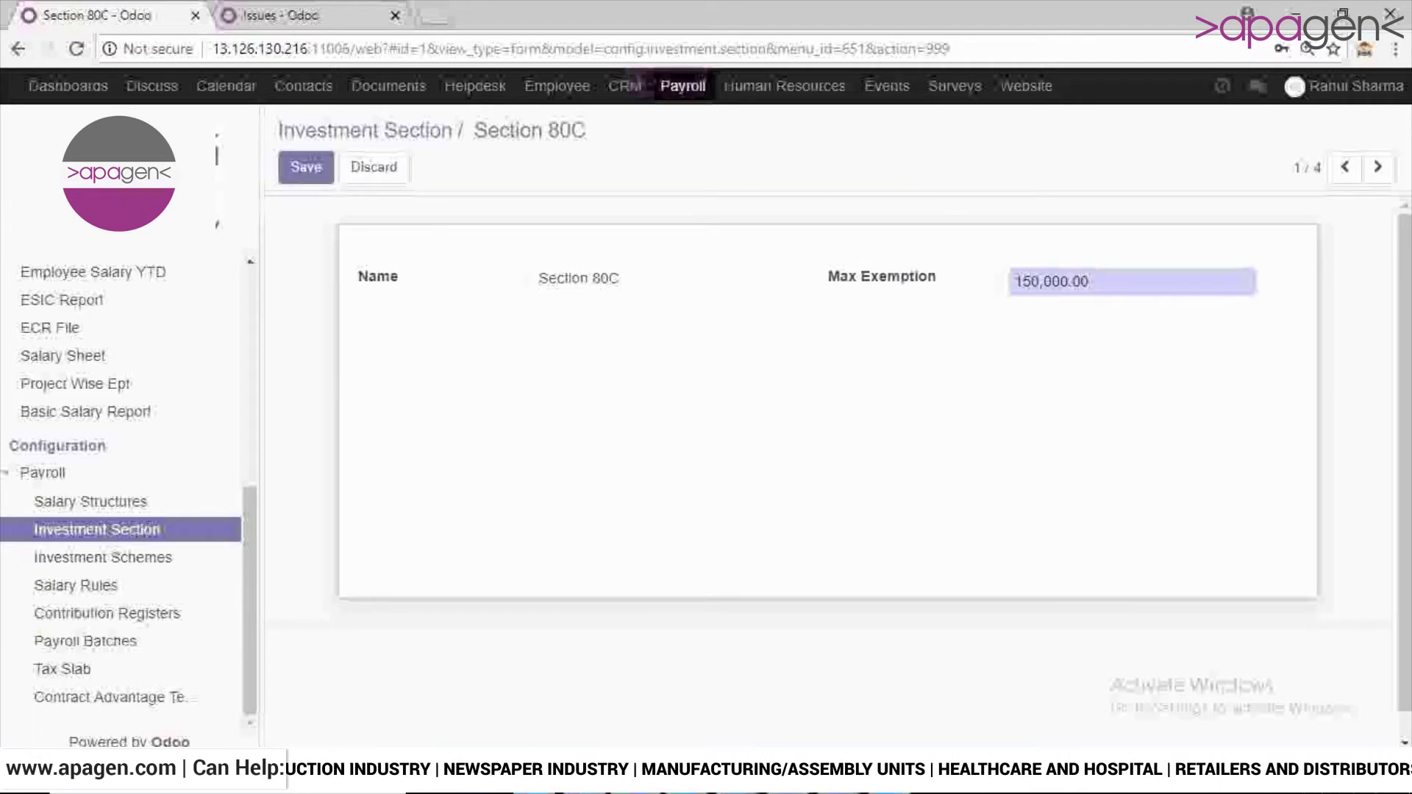
left_click(304, 168)
left_click(404, 131)
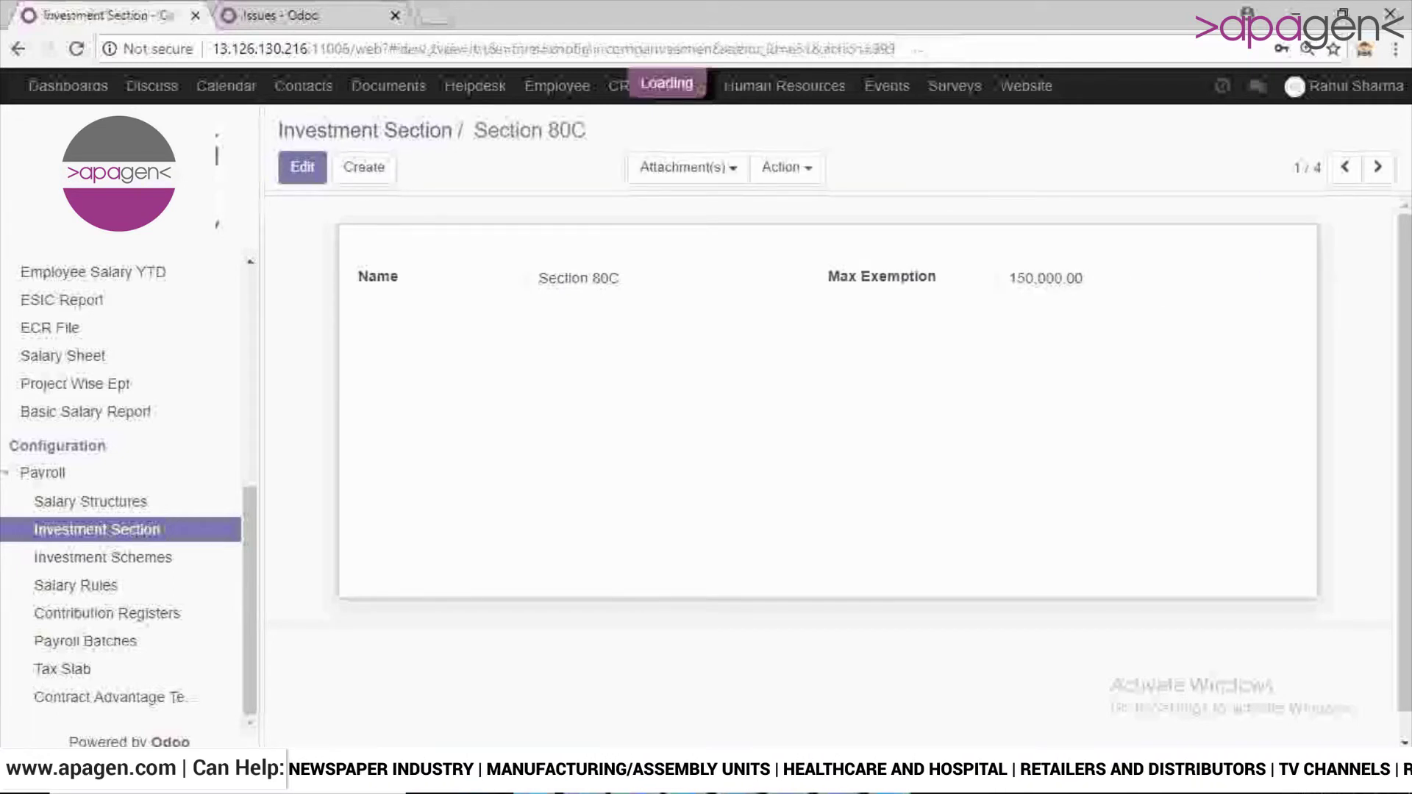
Step: Open a blank investment scheme form and examine the available Section options
left_click(103, 558)
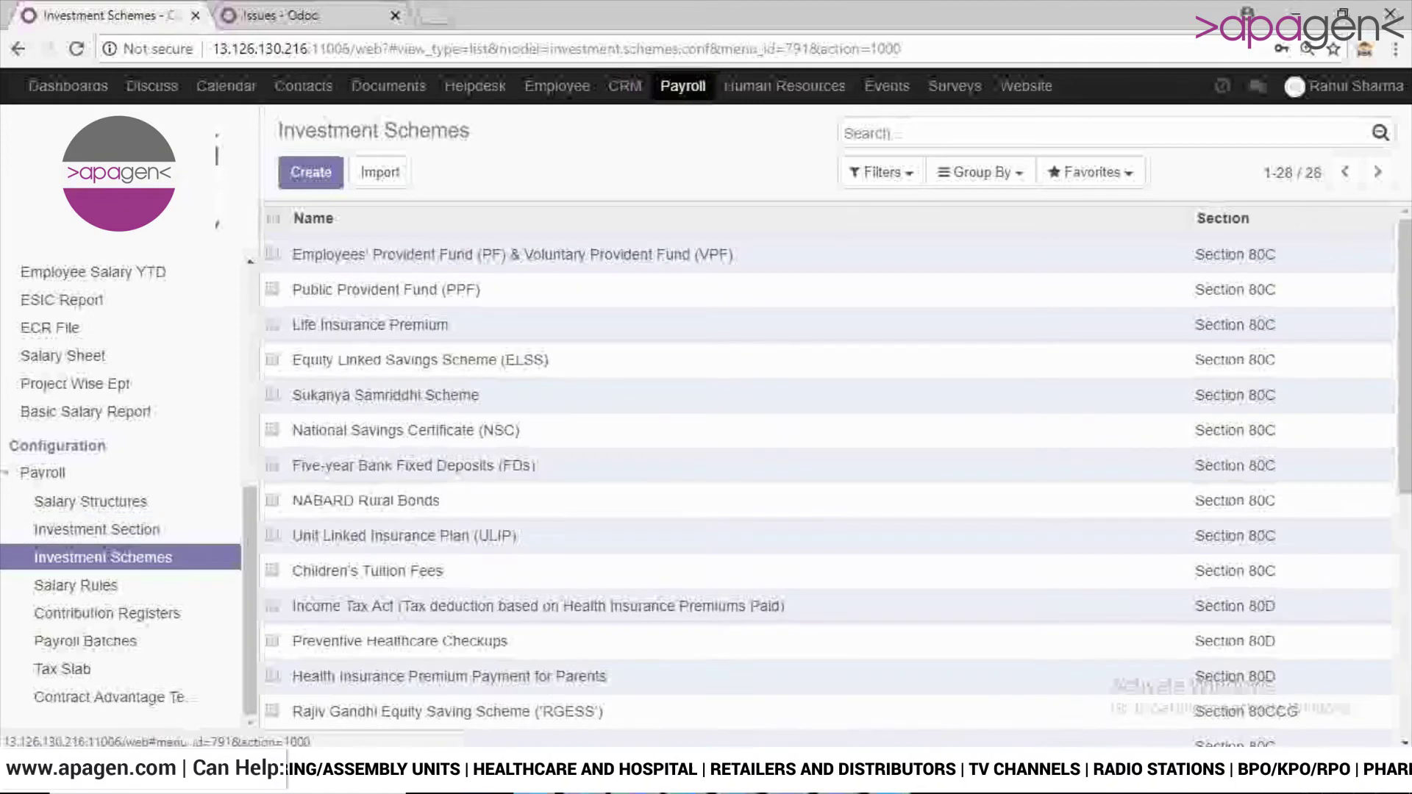
left_click(310, 172)
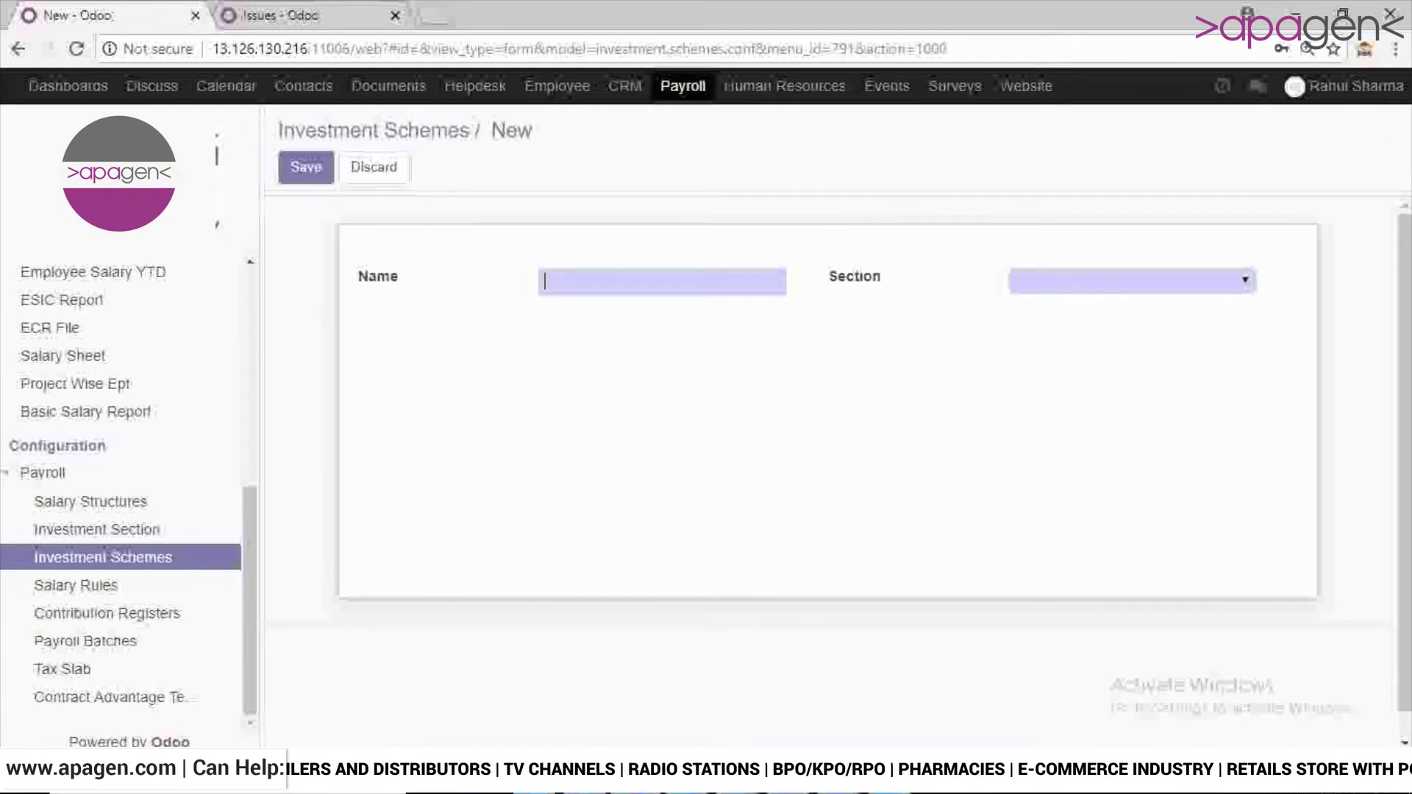
left_click(1133, 281)
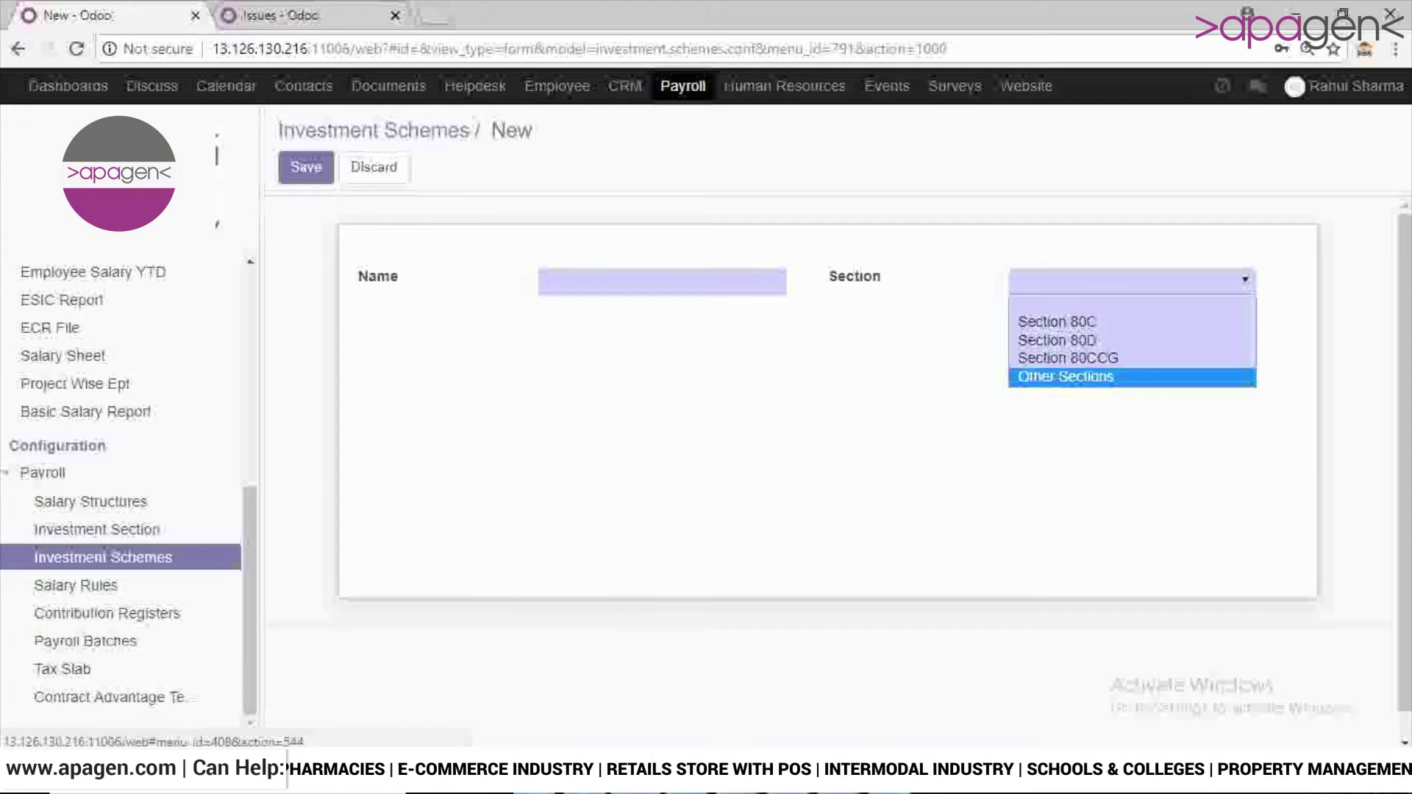
Step: Open a blank salary rule form and look over its general, condition and computation fields
left_click(76, 585)
left_click(76, 585)
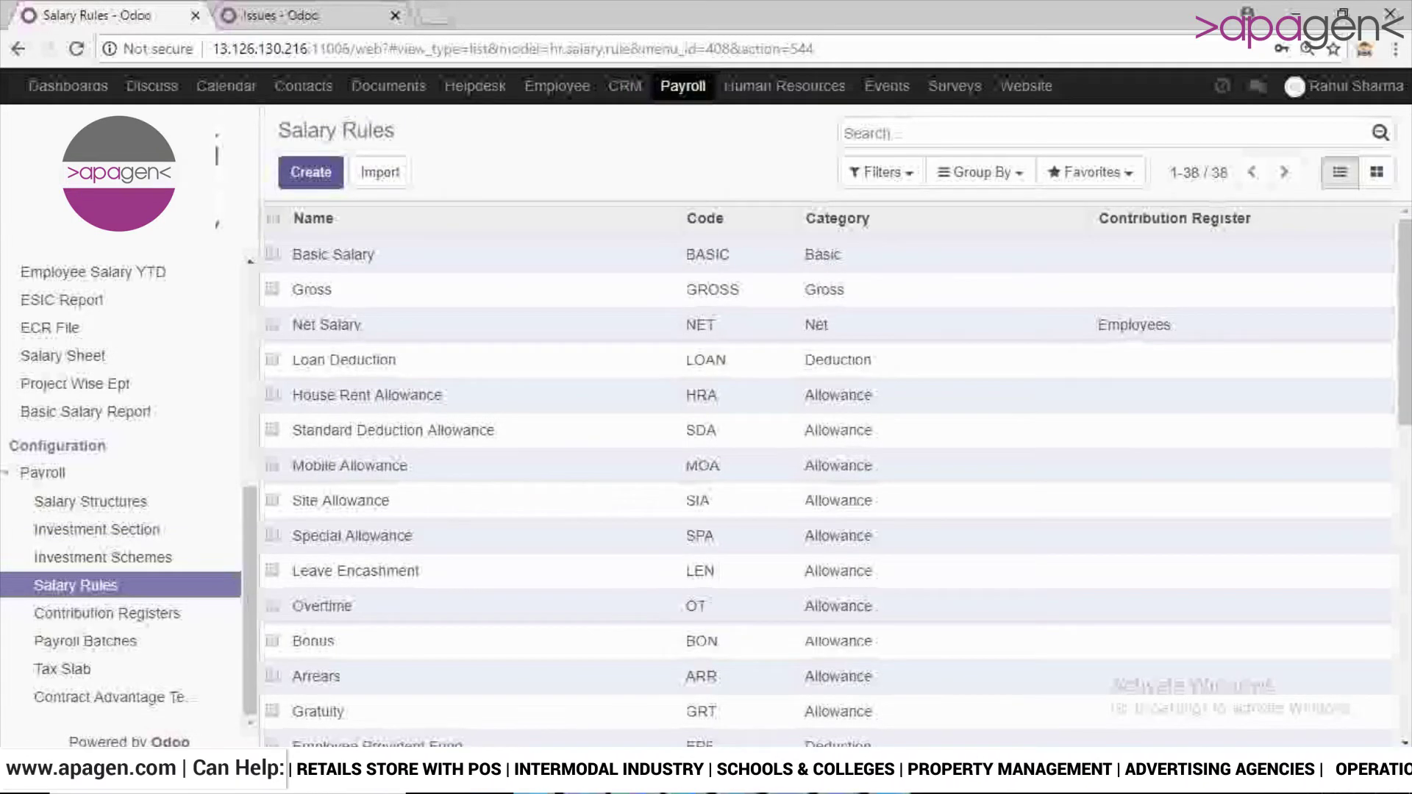
left_click(310, 172)
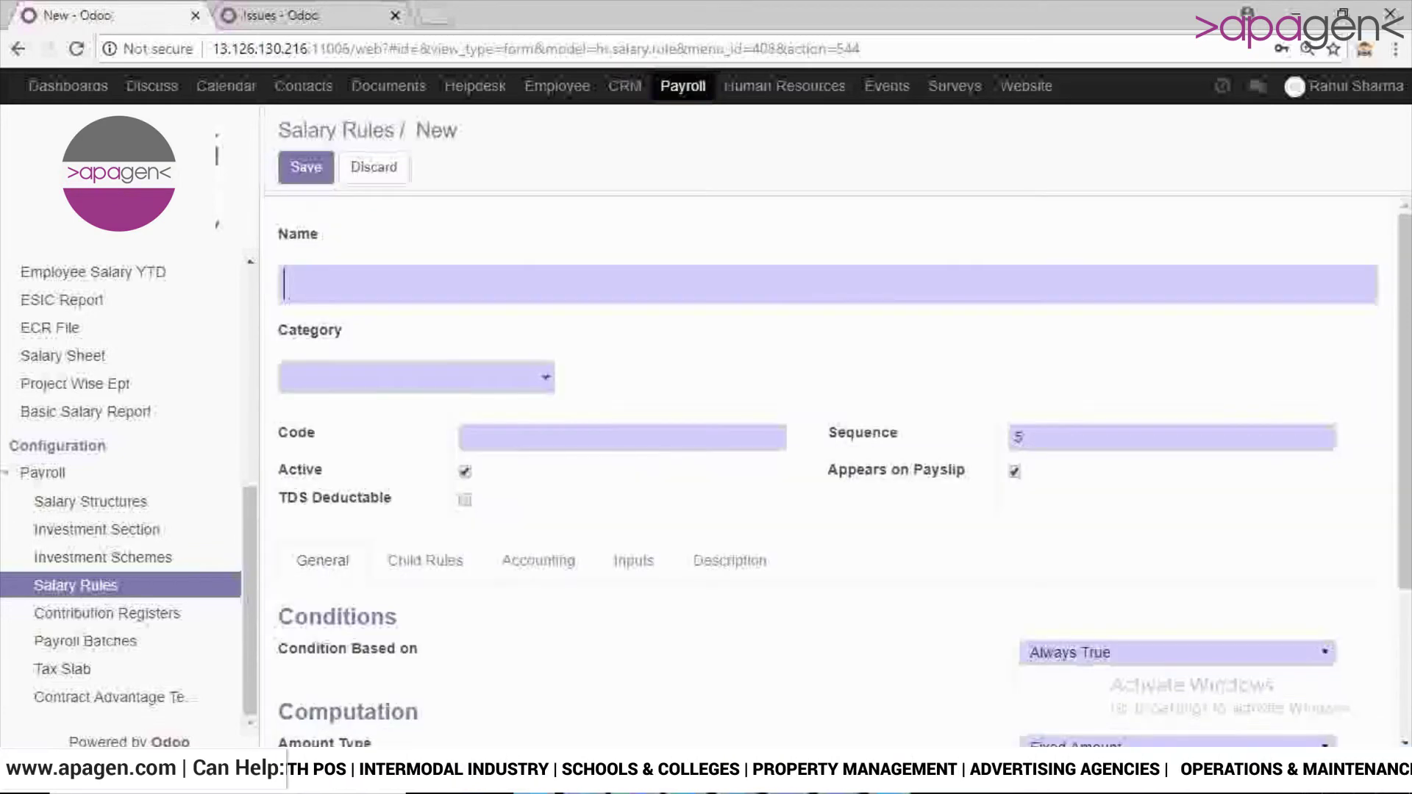
scroll(839, 456, "down", 3)
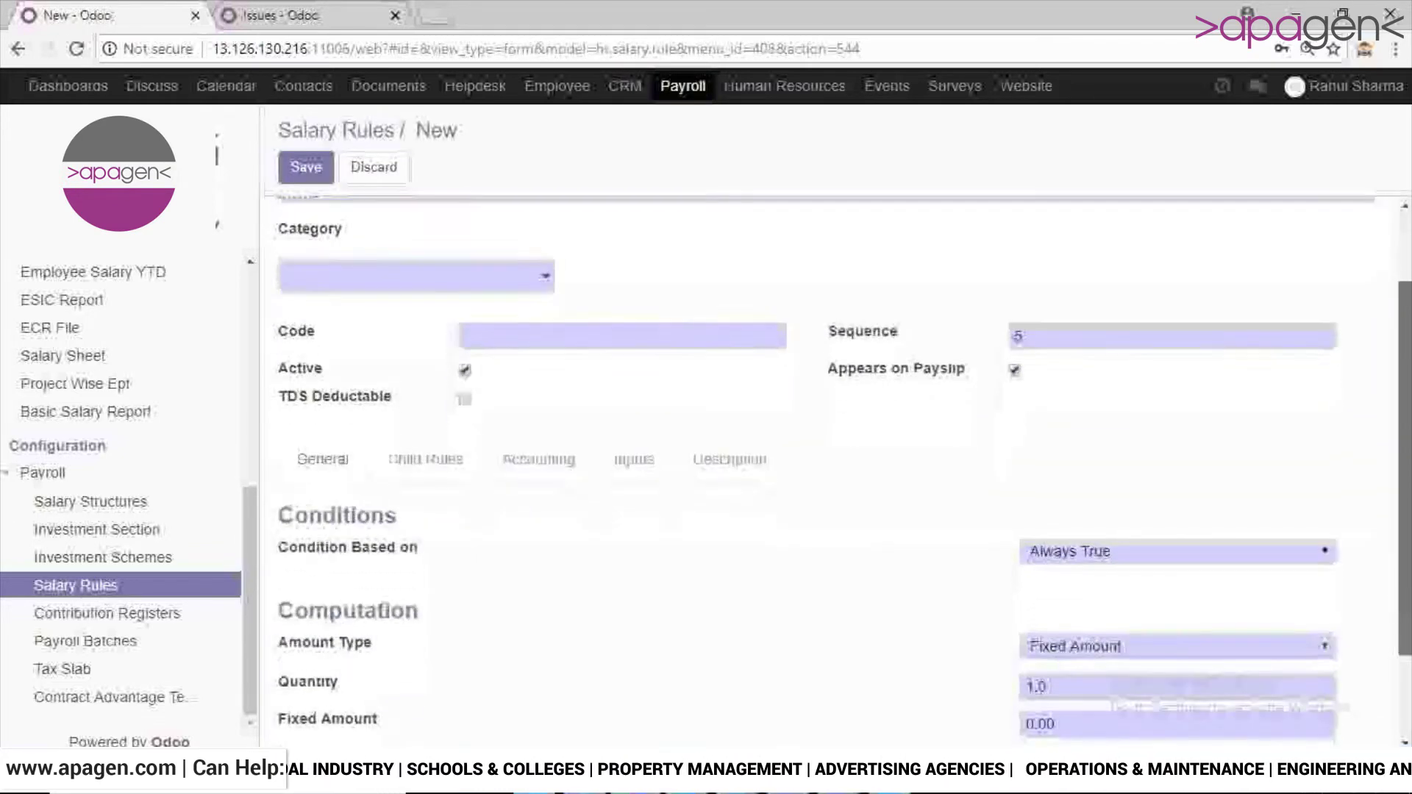
scroll(838, 456, "up", 3)
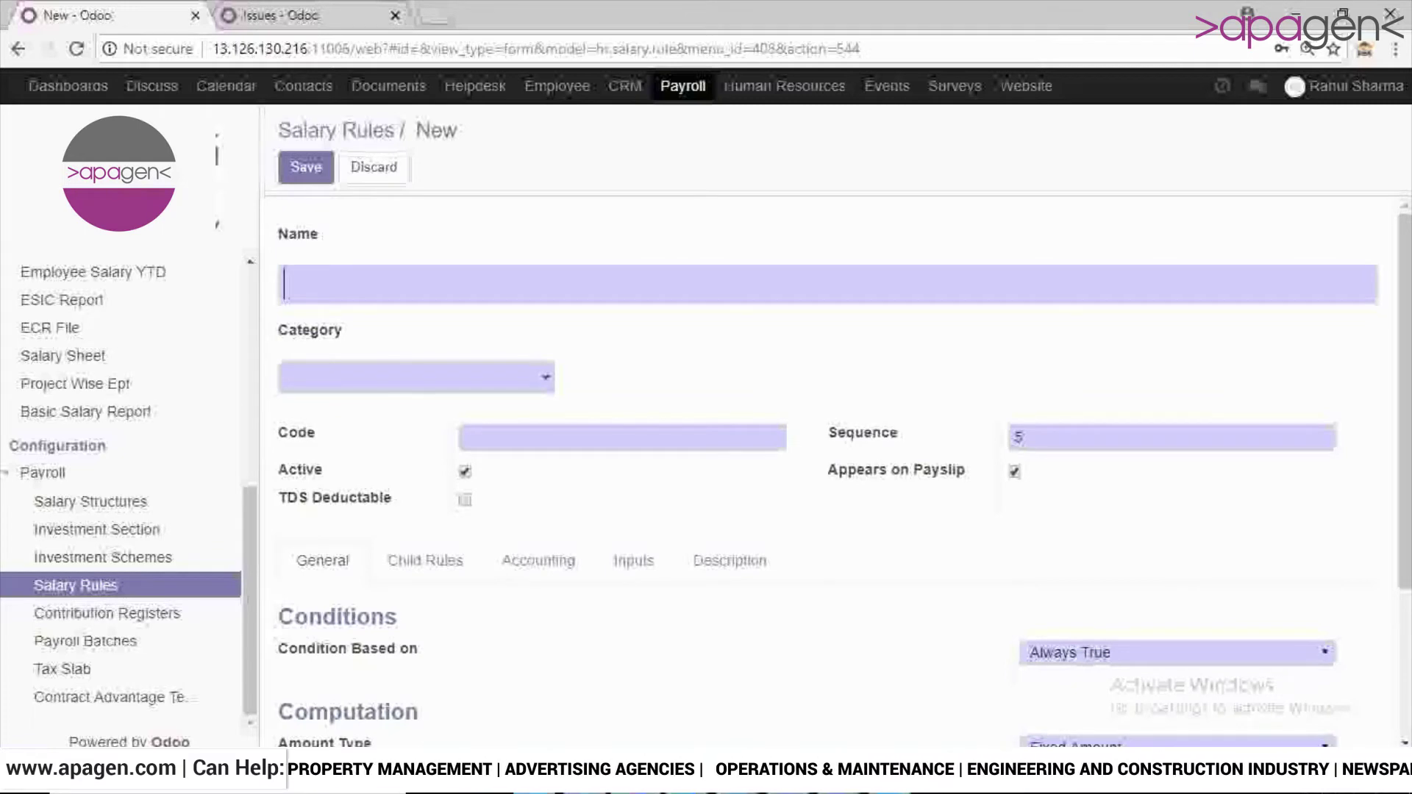
Step: Examine the available Category options for the new salary rule without choosing one
key("Down")
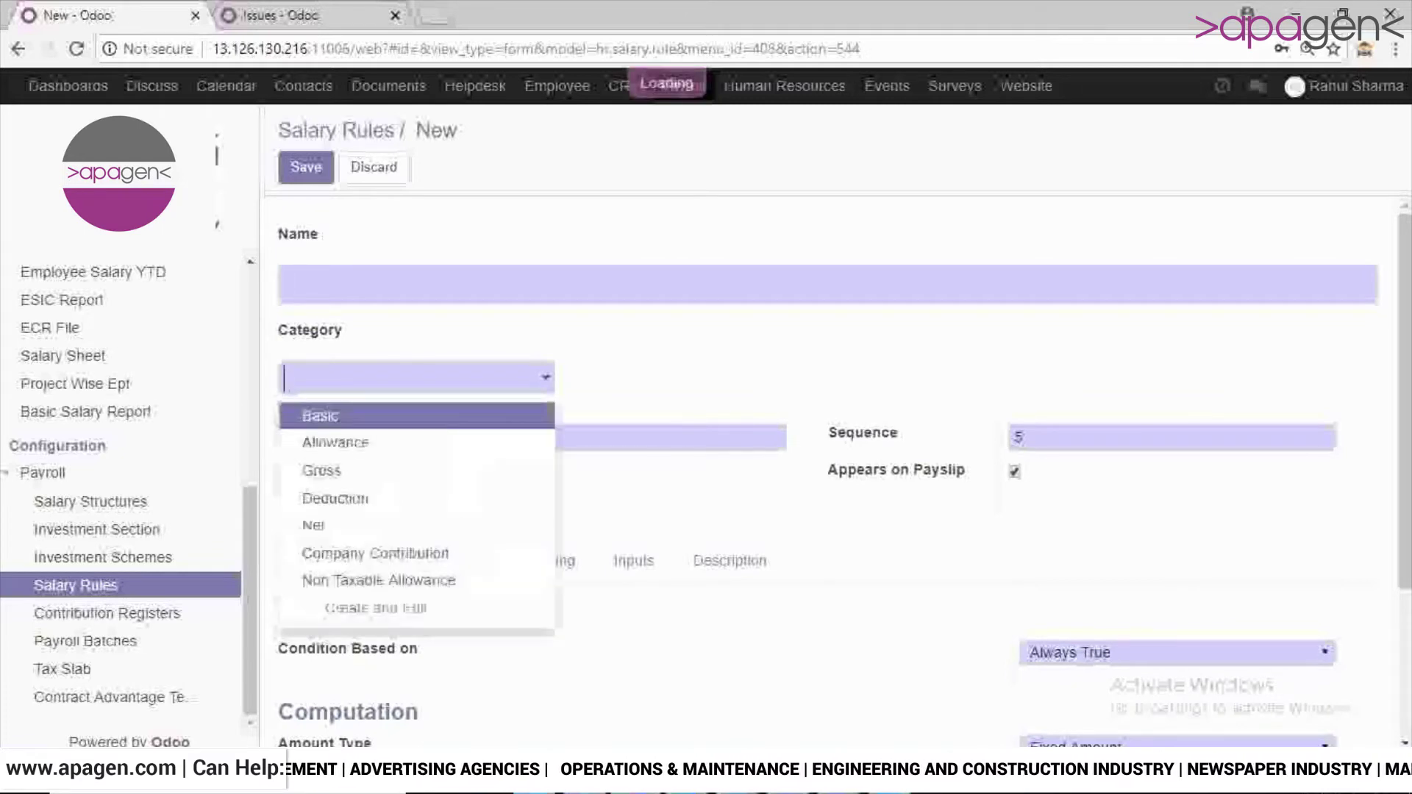
key("Down")
key("Down")
key("Down")
key("Down")
key("Down")
key("Down")
key("Down")
key("Up")
key("Up")
key("Up")
key("Up")
key("Up")
key("Up")
key("Up")
key("Up")
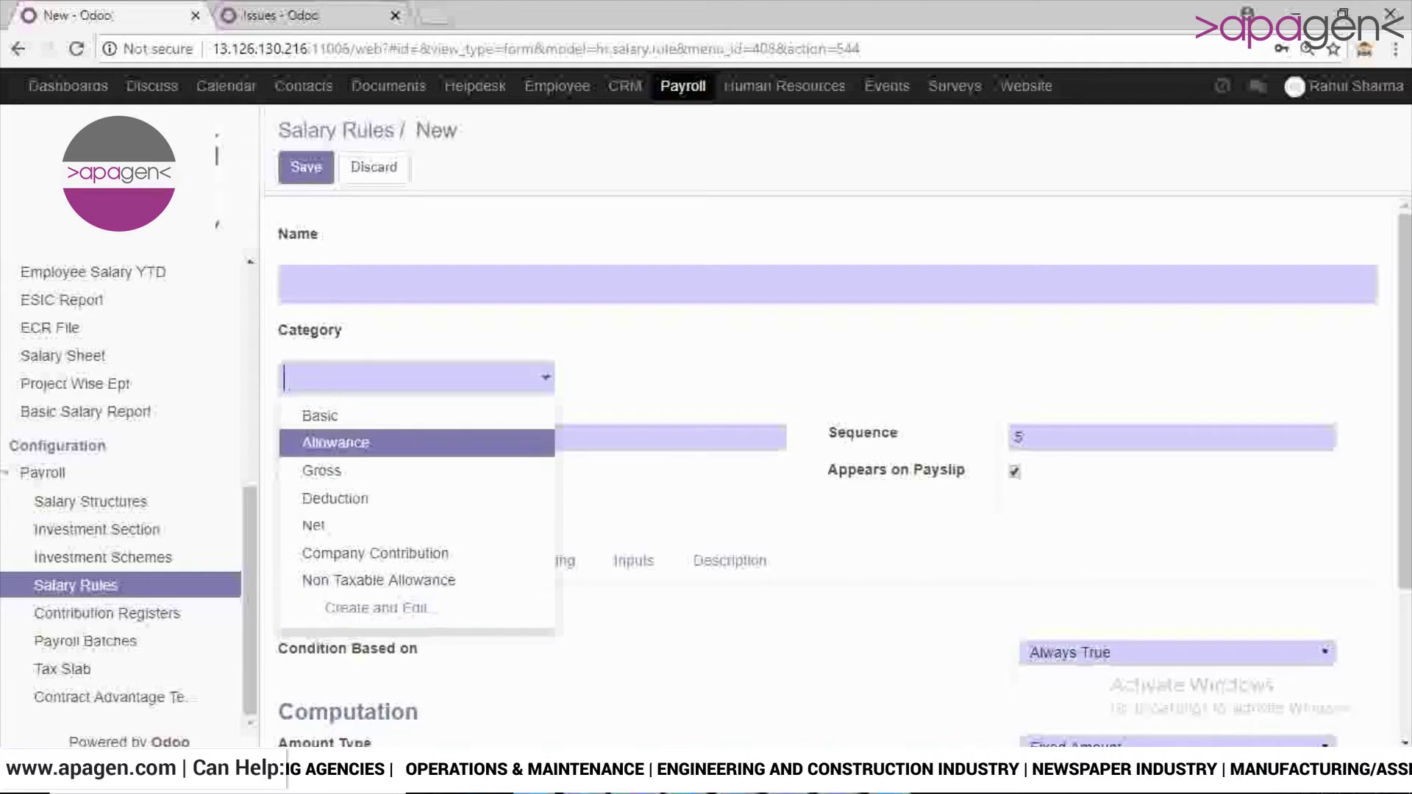
key("Escape")
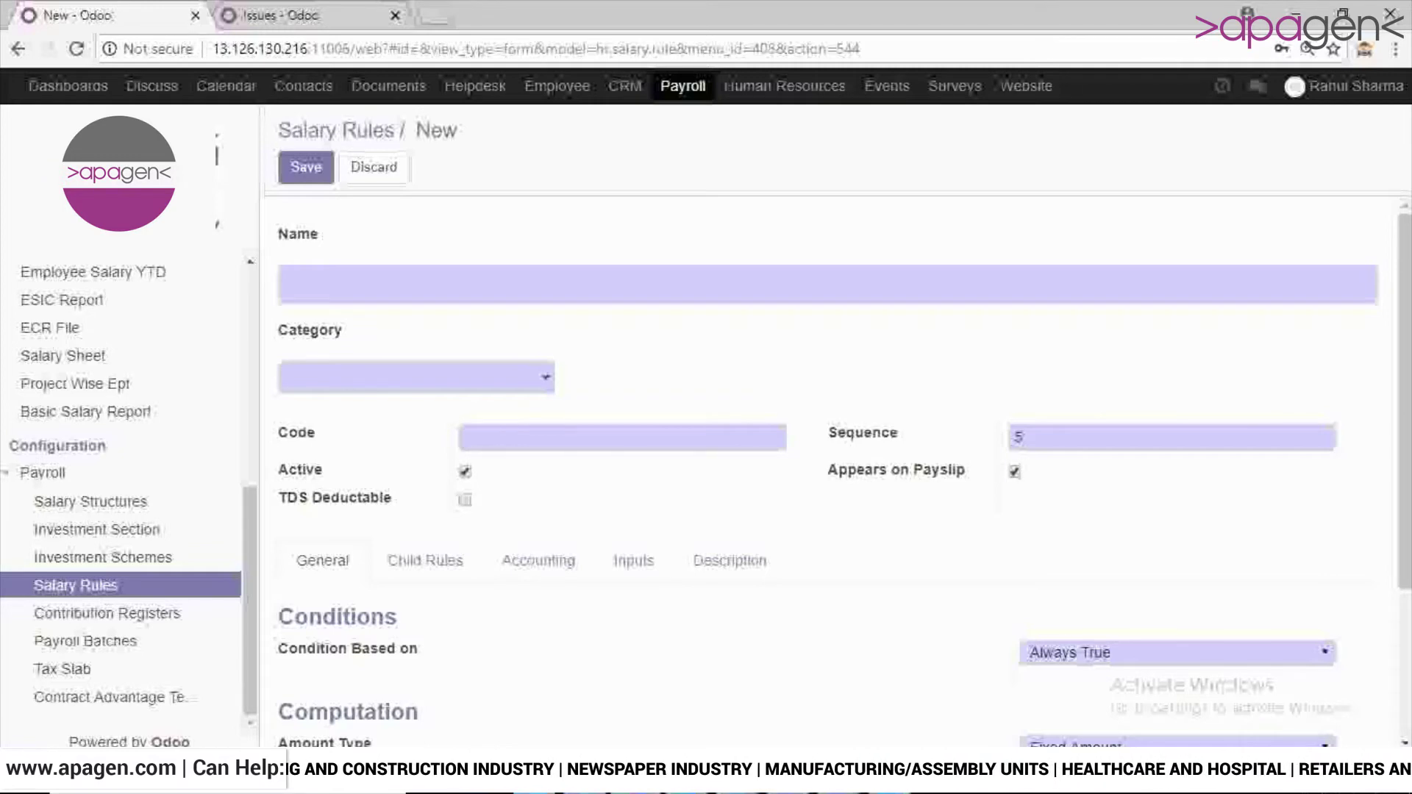
Step: Examine the salary rule's Sequence, Fixed Amount and company contribution fields, and return to the salary rules list without saving
double_click(1019, 438)
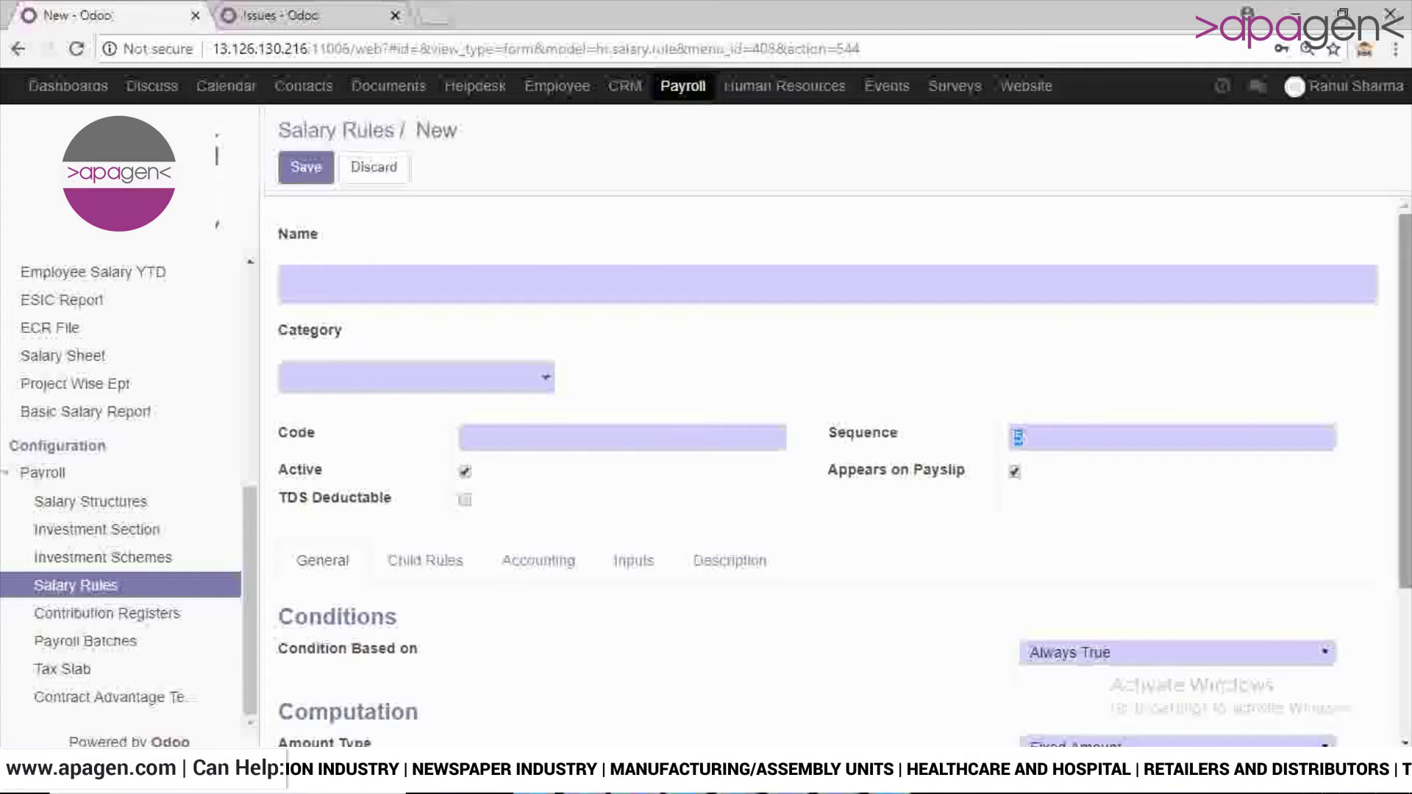
scroll(838, 441, "down", 3)
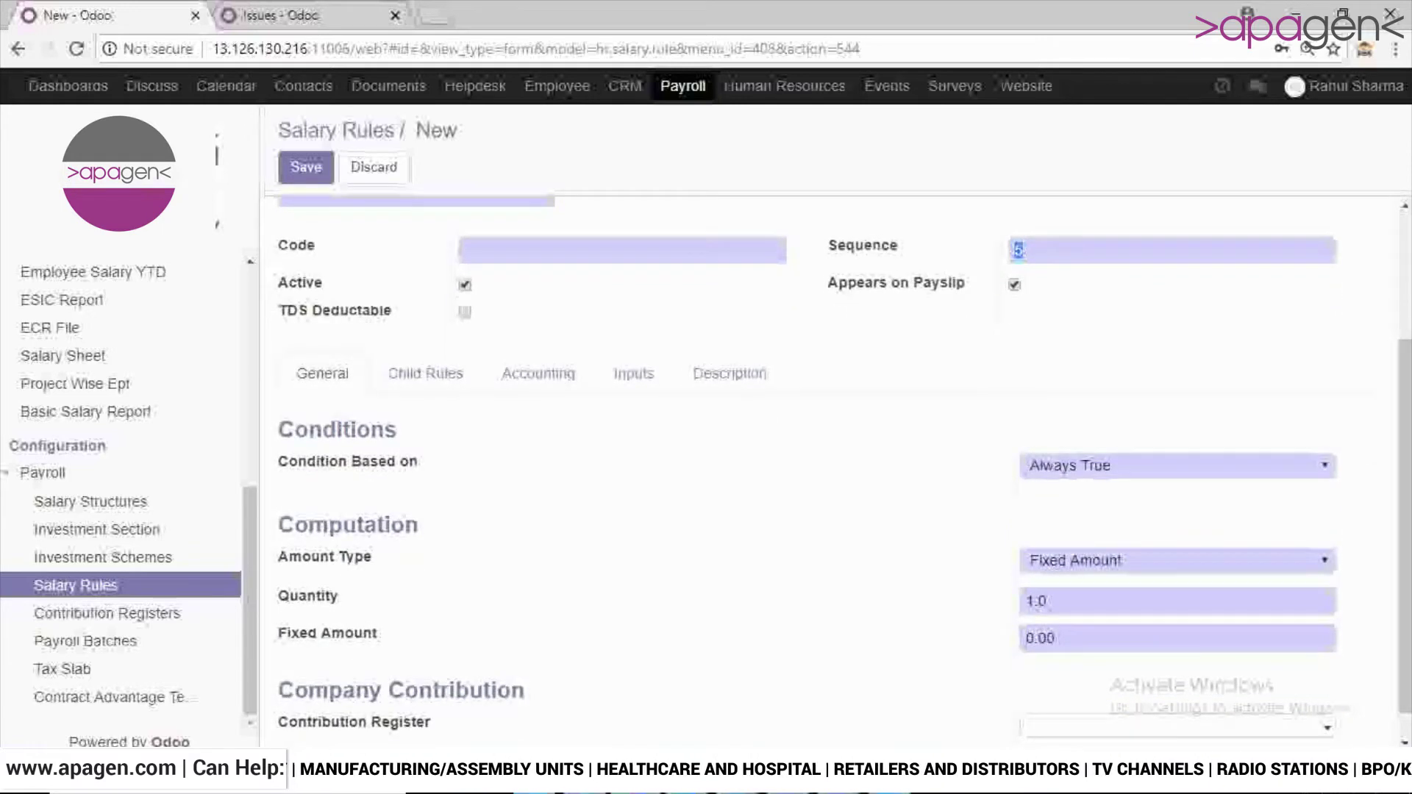
left_click_drag(1057, 638, 1023, 638)
left_click(1059, 638)
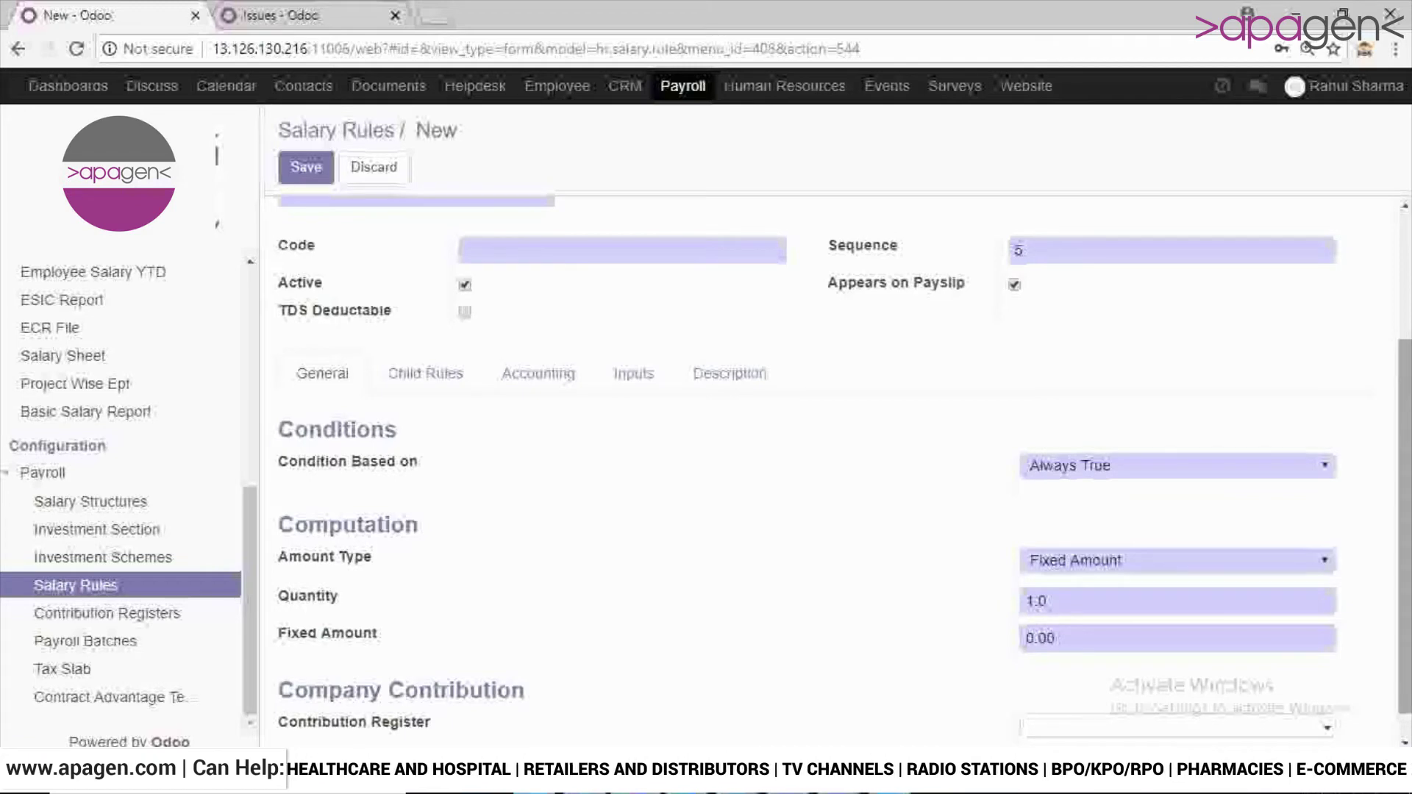
scroll(838, 441, "down", 1)
scroll(839, 441, "up", 3)
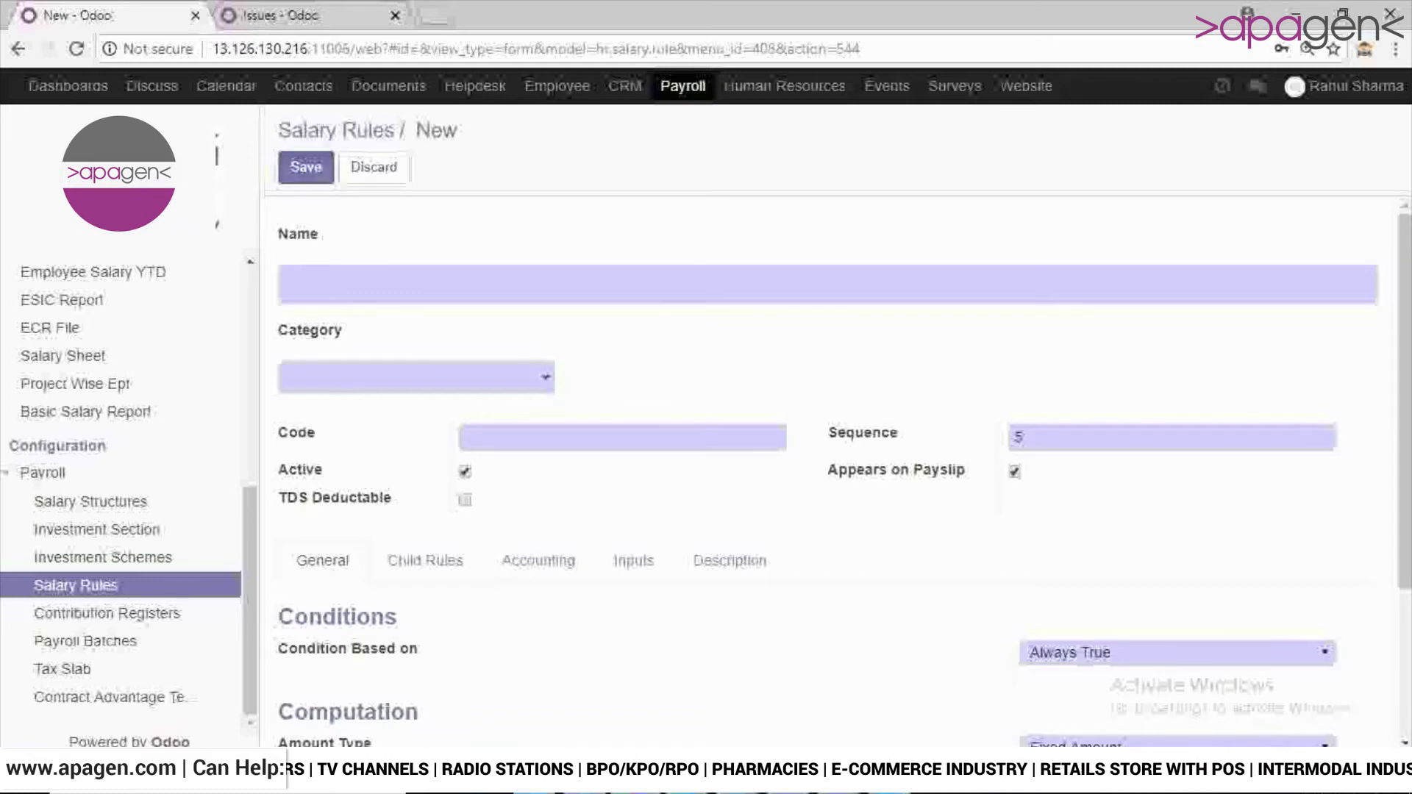
left_click(336, 131)
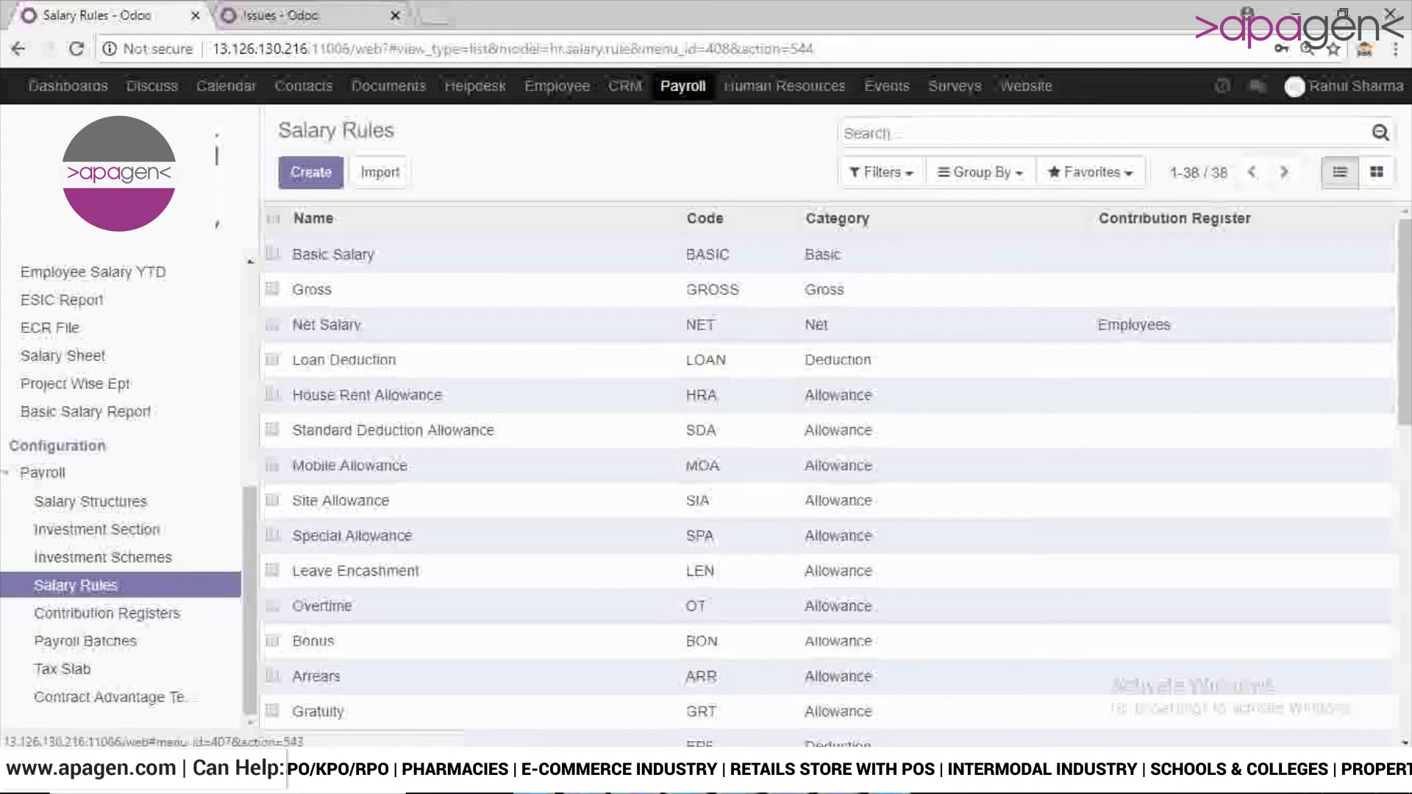
Step: Open the Employees contribution register for editing, examine its Name and Partner fields, and save it unchanged
left_click(107, 612)
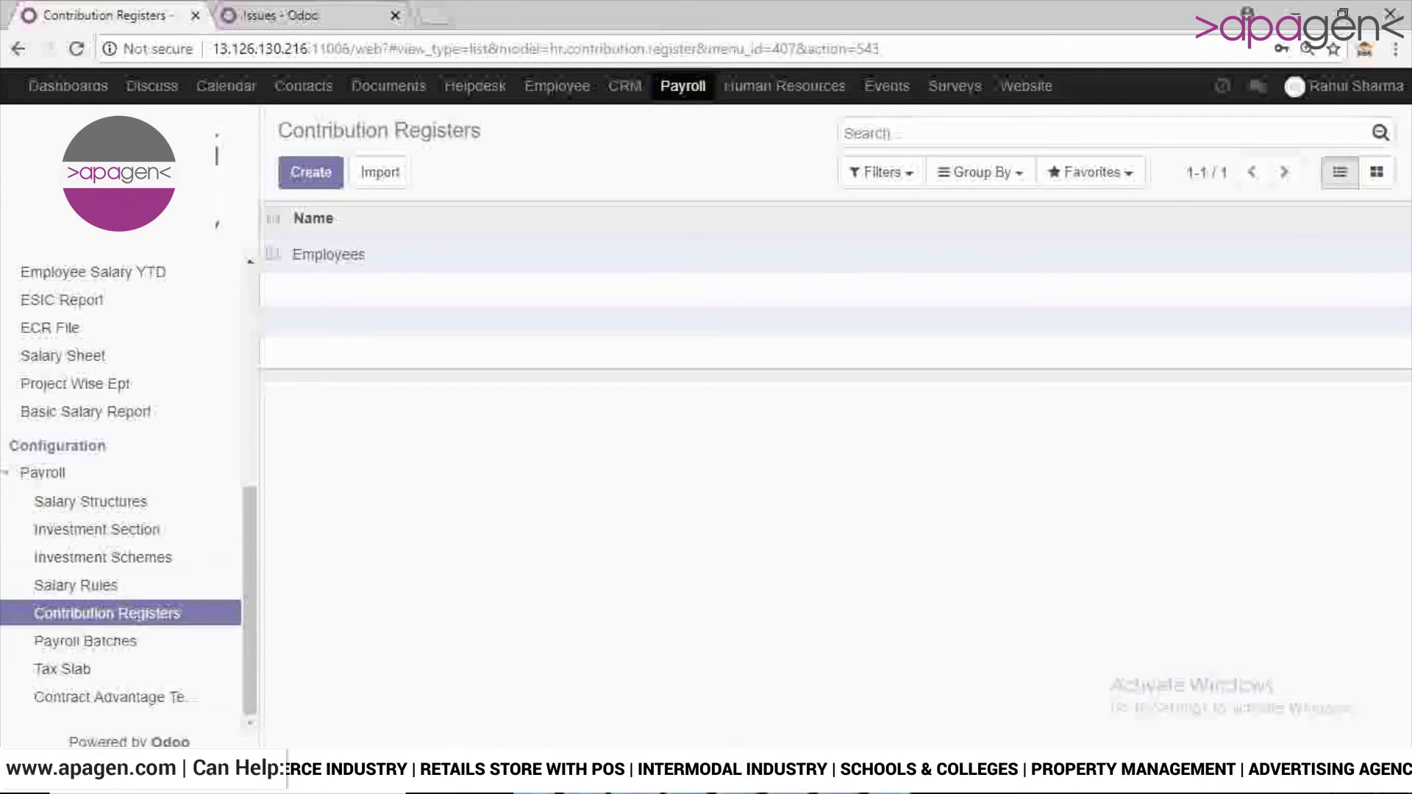
left_click(328, 255)
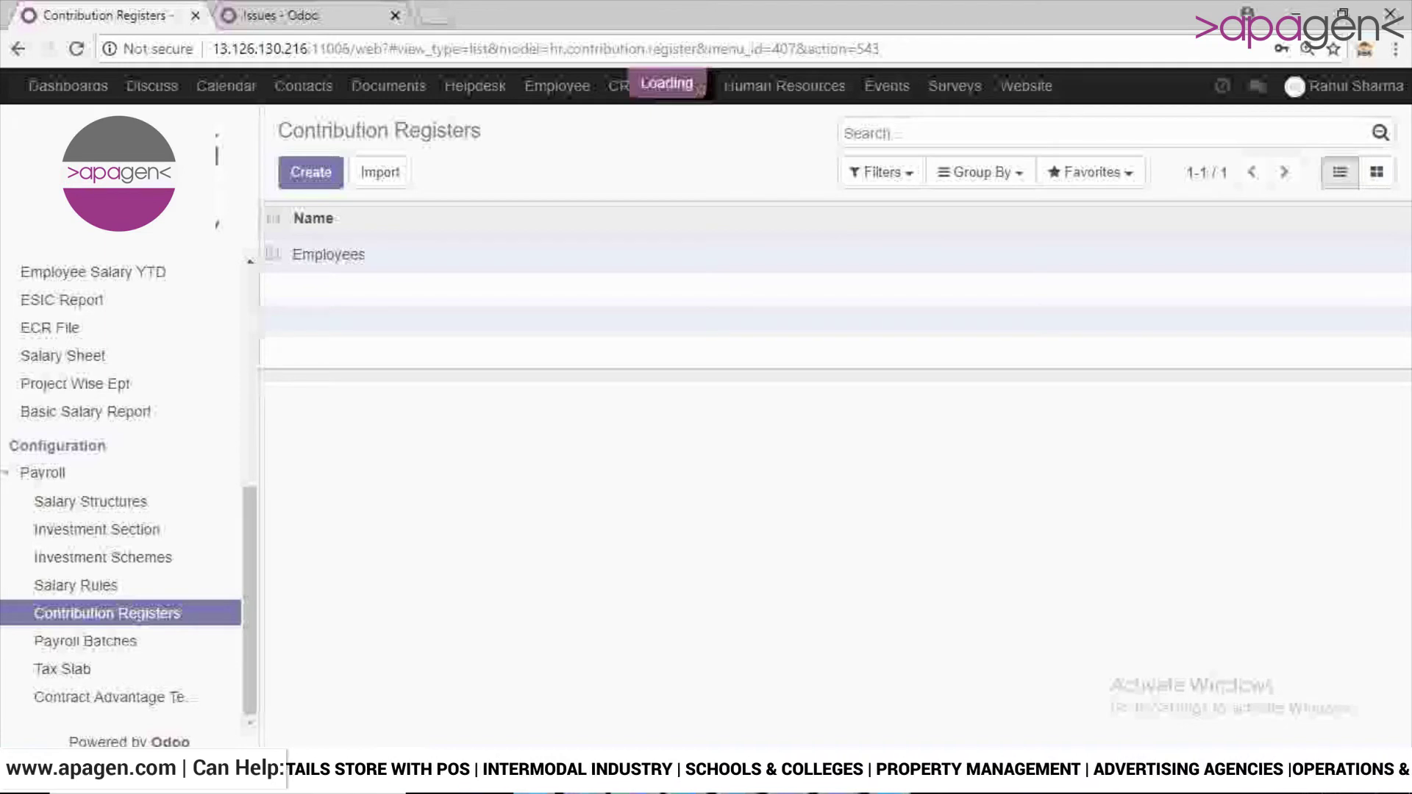
left_click(302, 167)
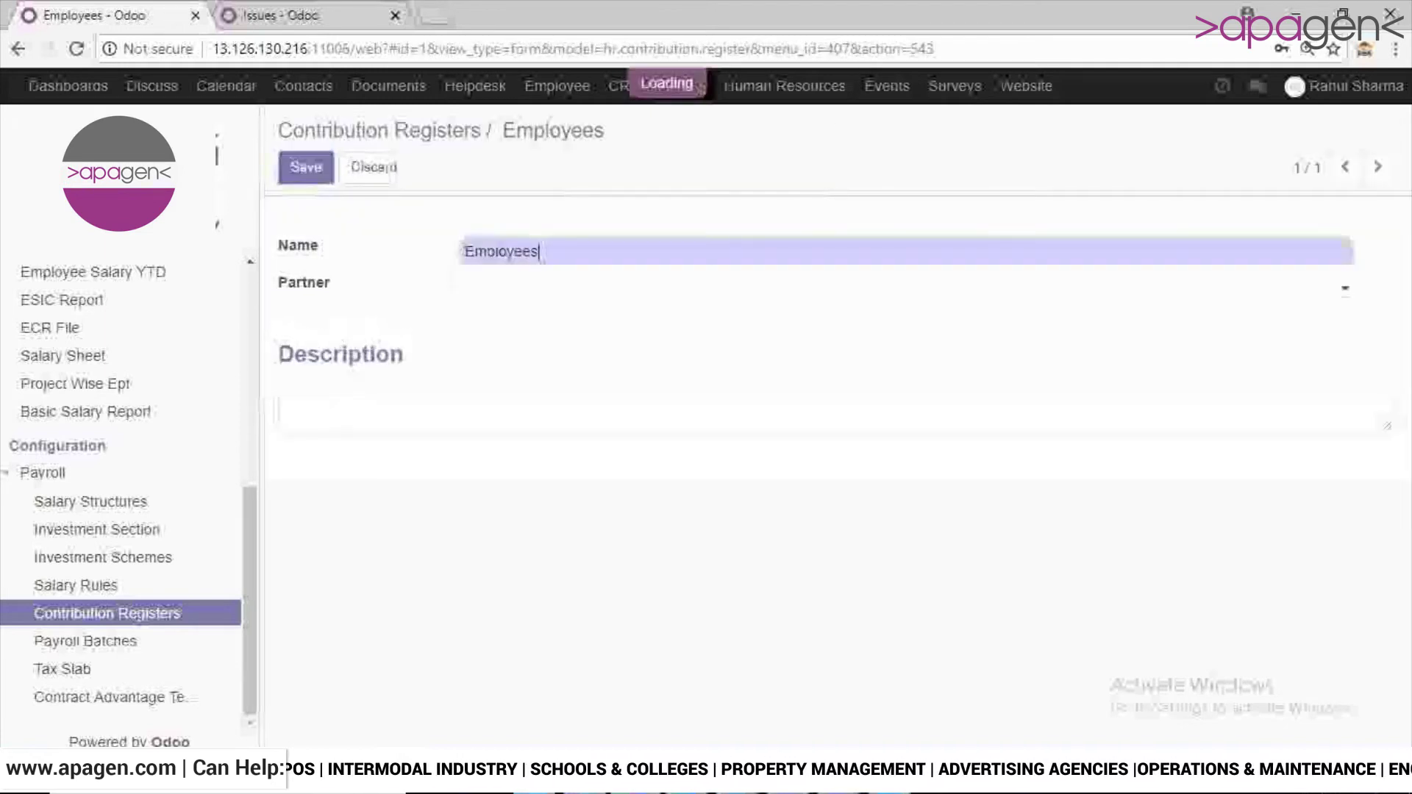
left_click_drag(540, 252, 464, 253)
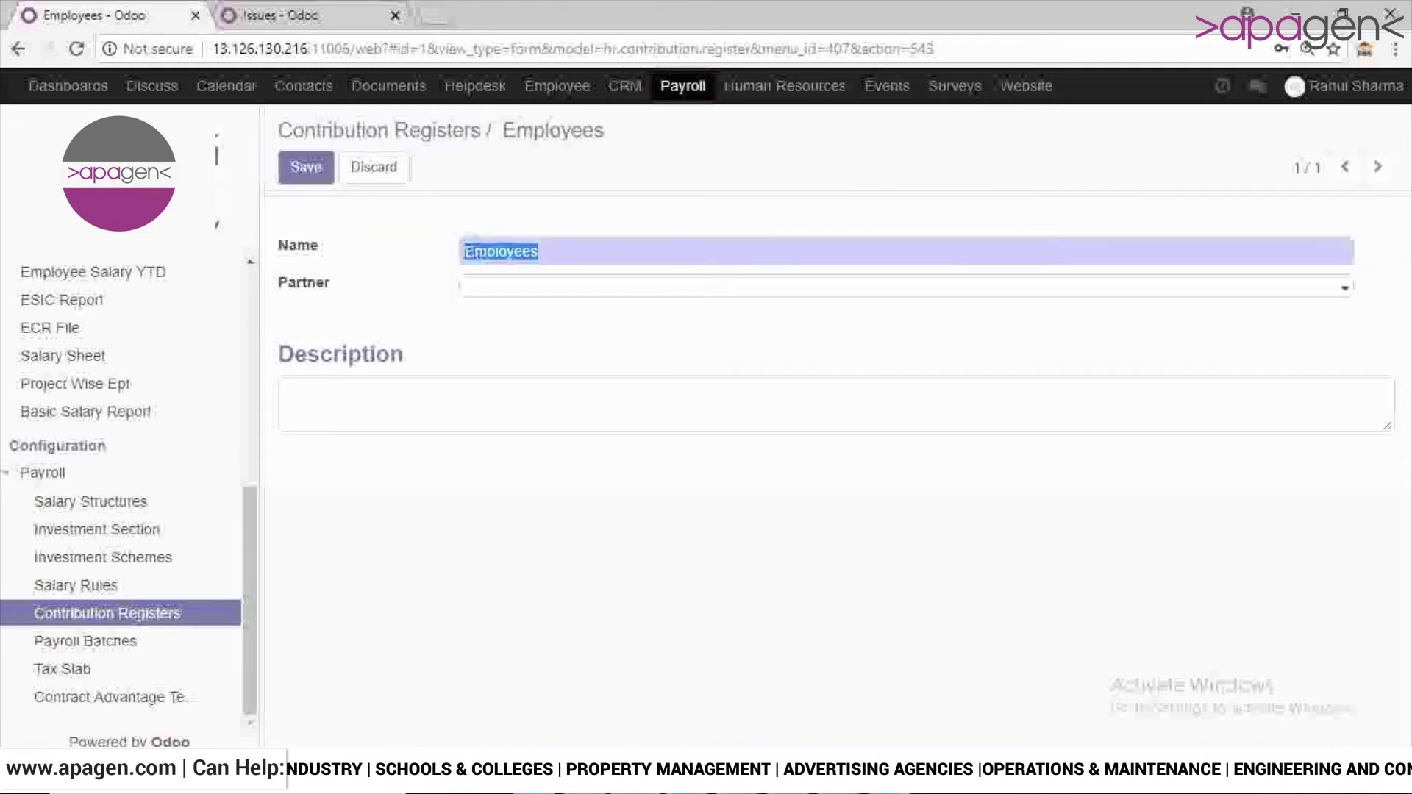
left_click(485, 254)
double_click(500, 251)
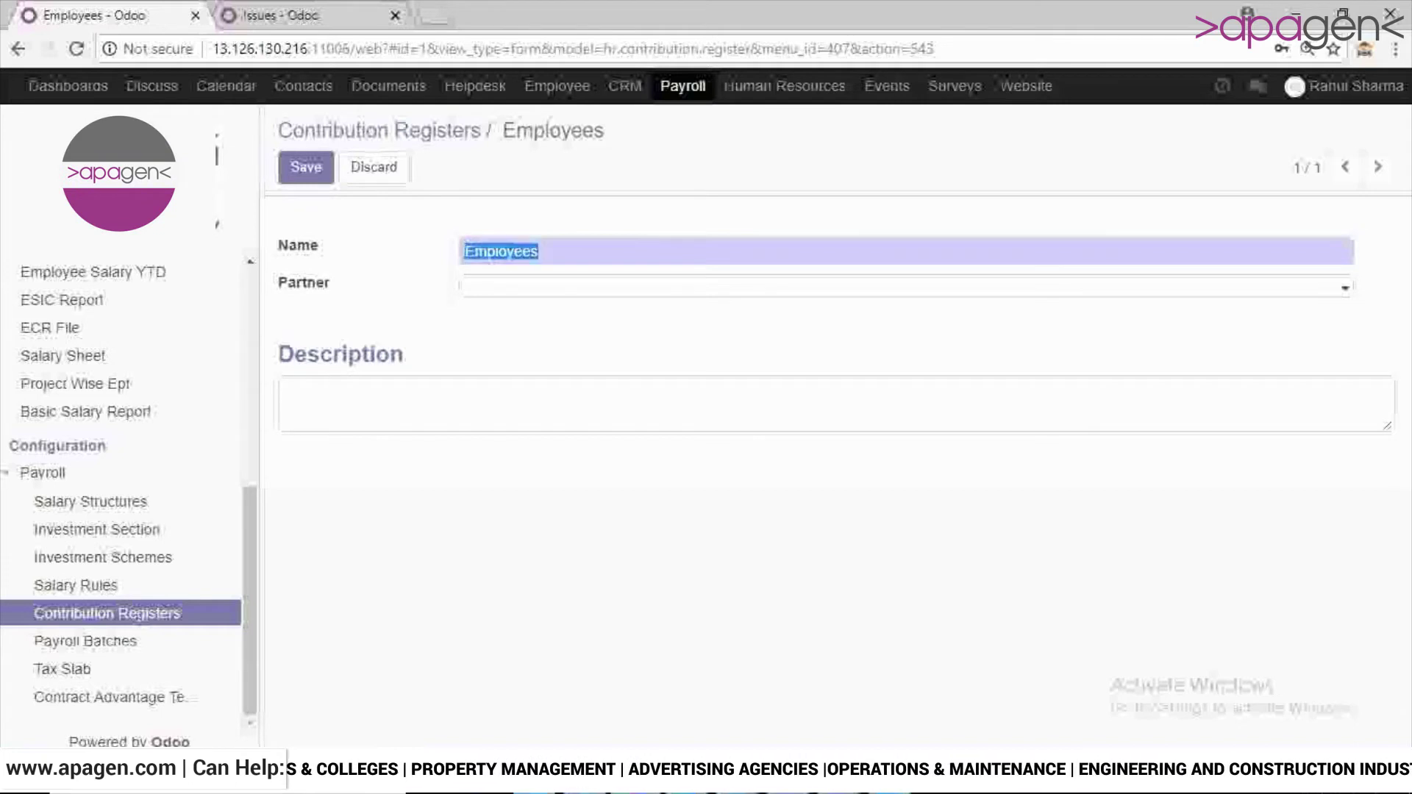
left_click(466, 286)
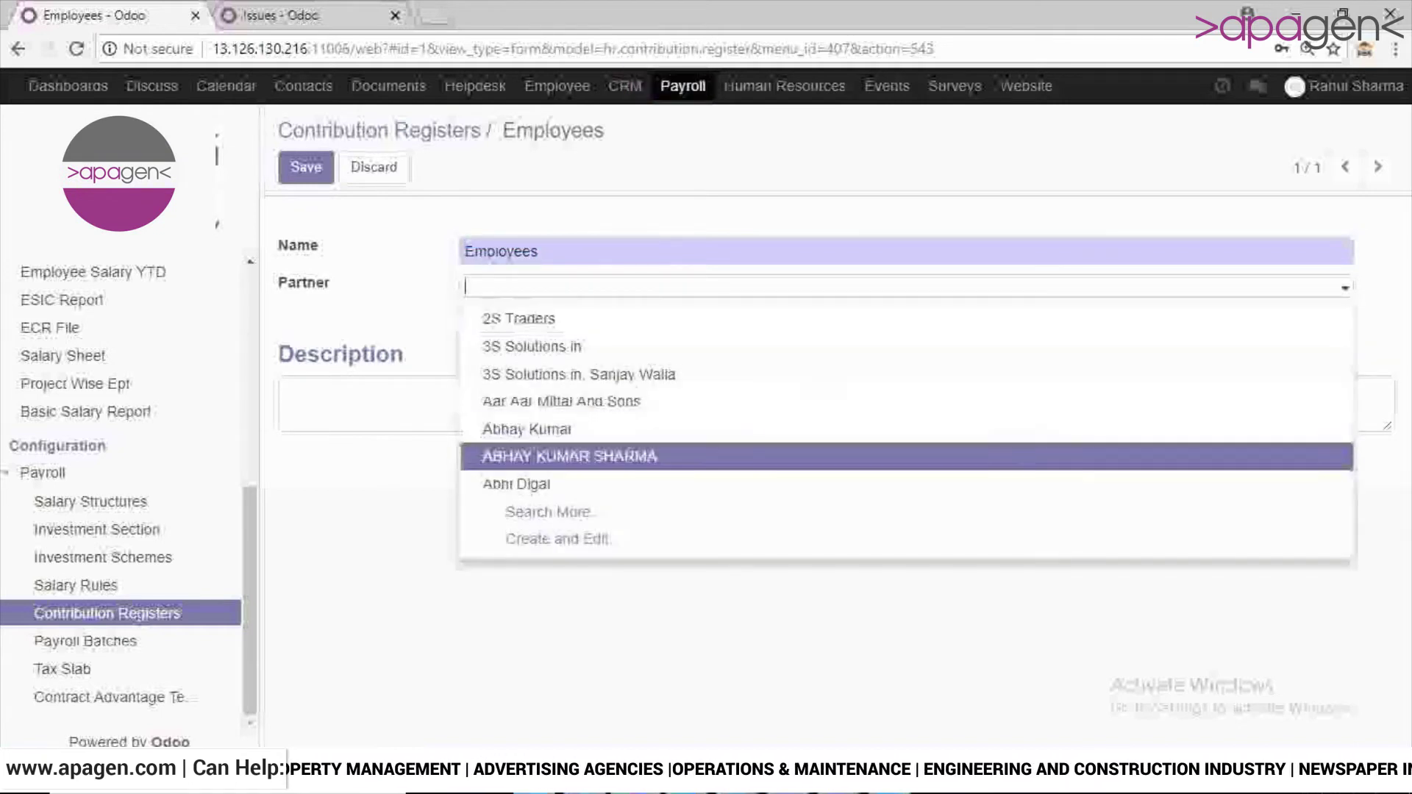
left_click(559, 287)
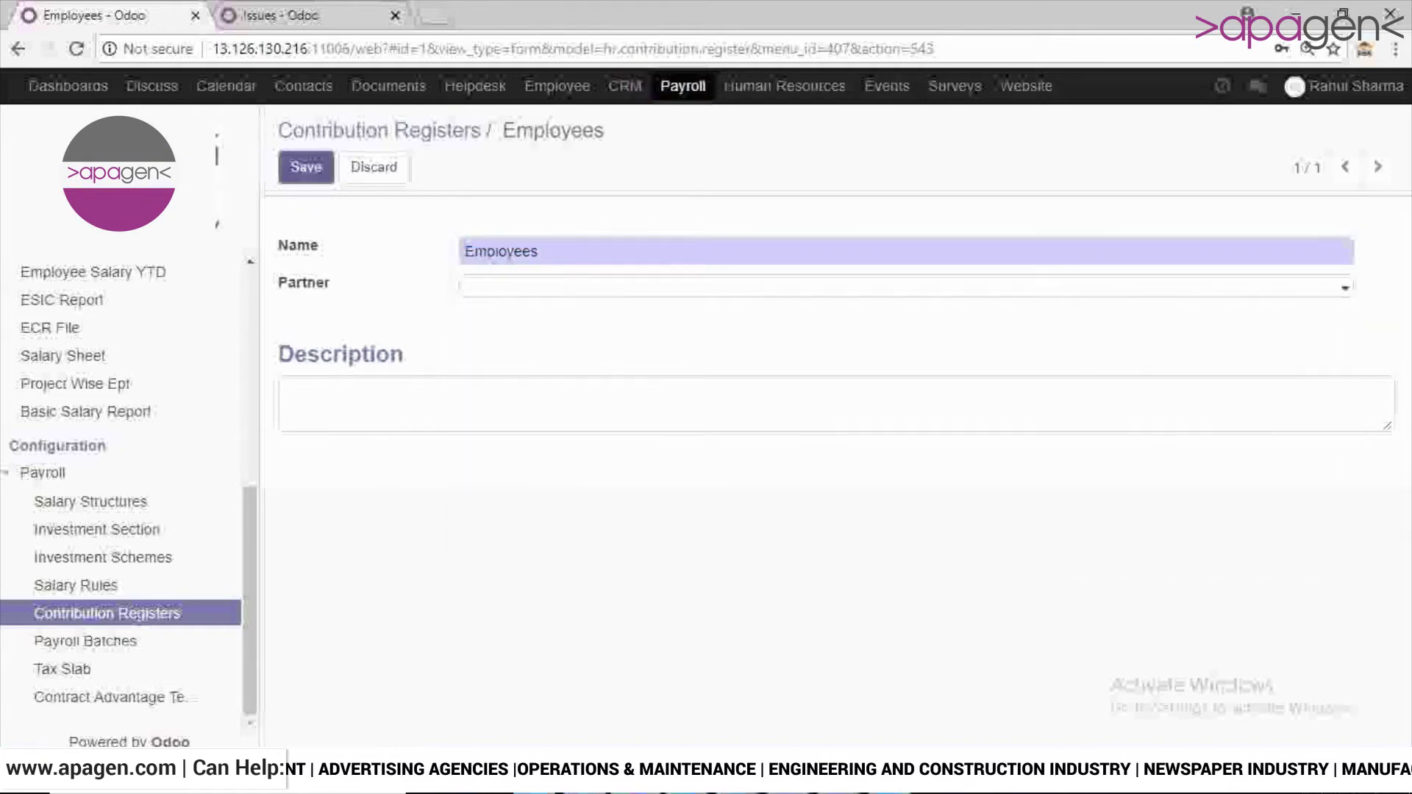
left_click(306, 167)
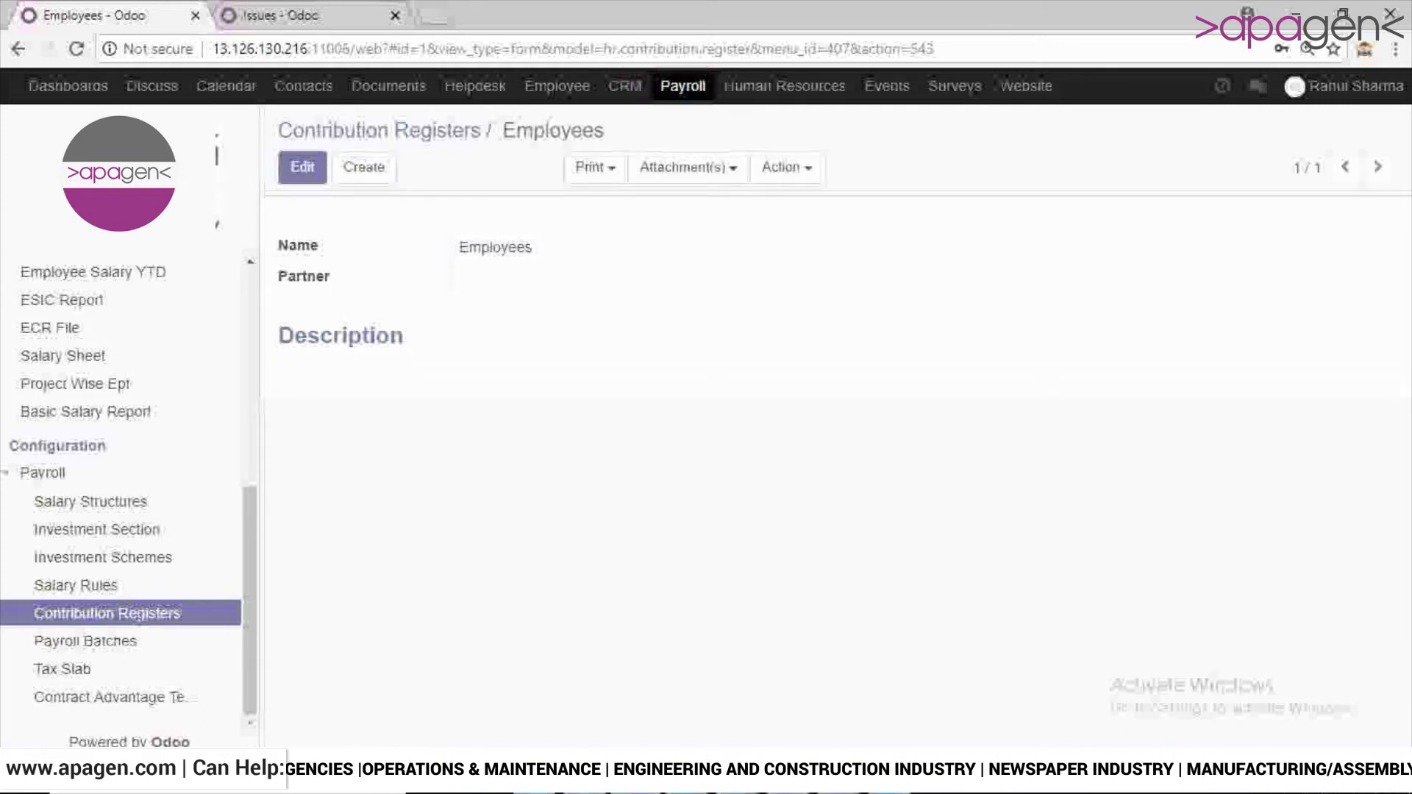
Step: Open the BPCL - Monitoring & Maintenance payroll batch for editing and review its name and employee list
left_click(86, 641)
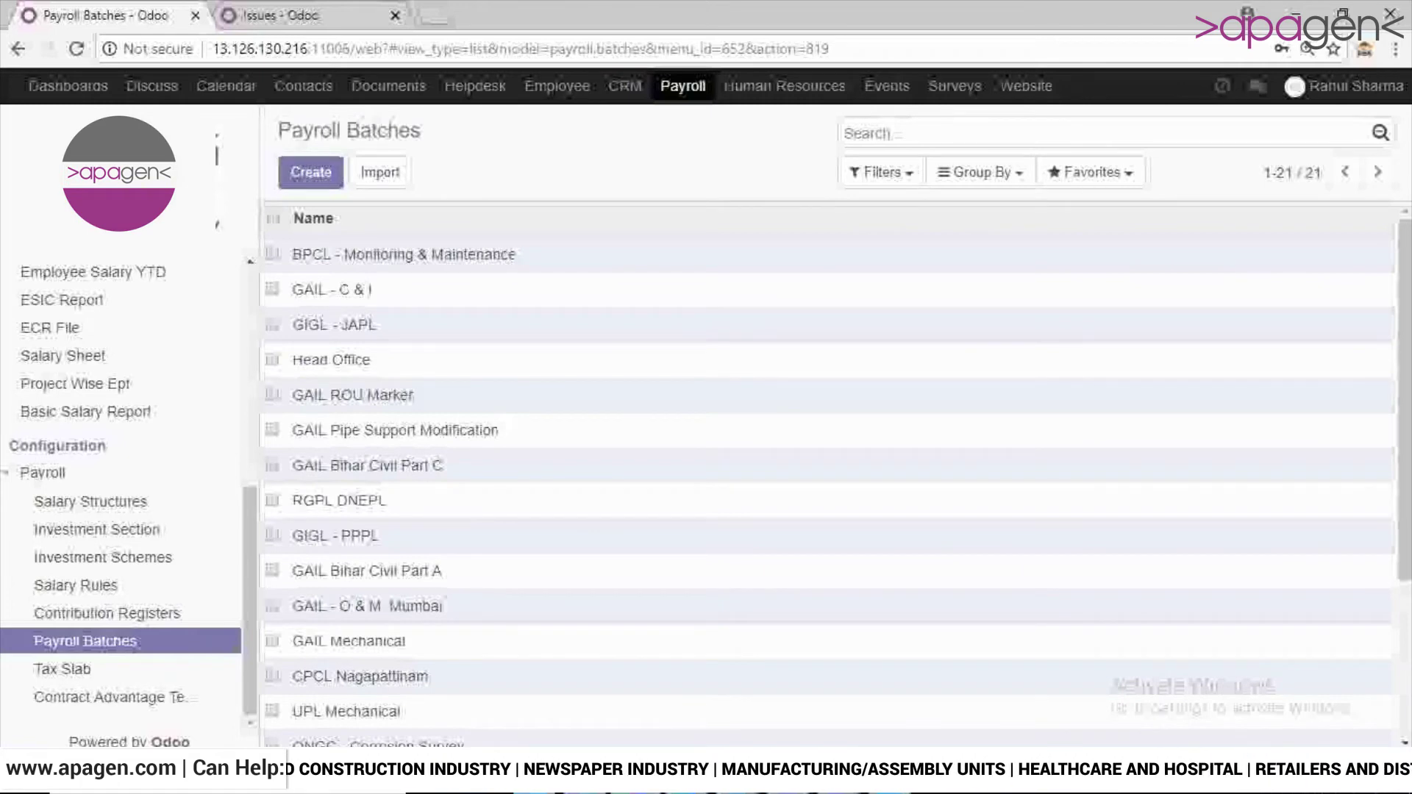
left_click(403, 254)
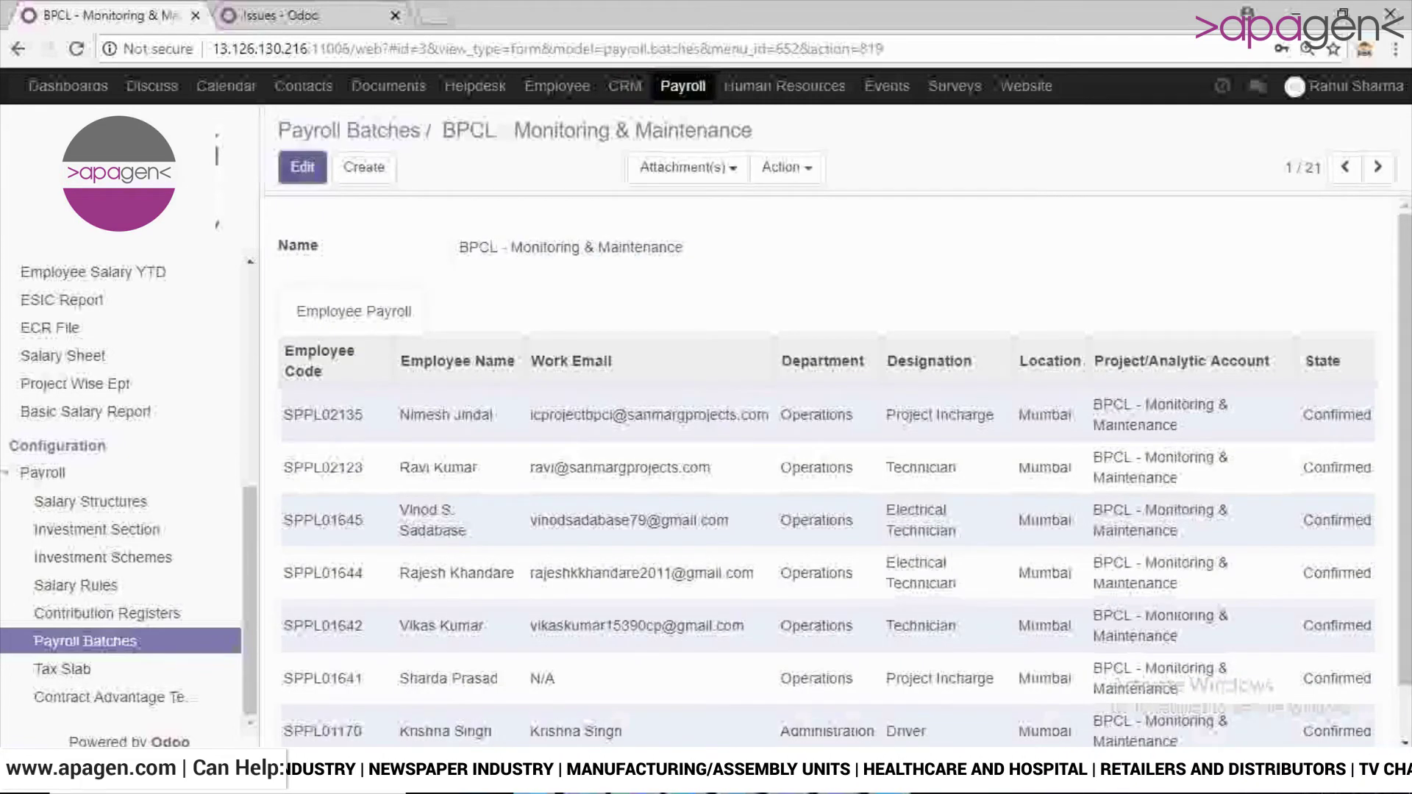
left_click(302, 167)
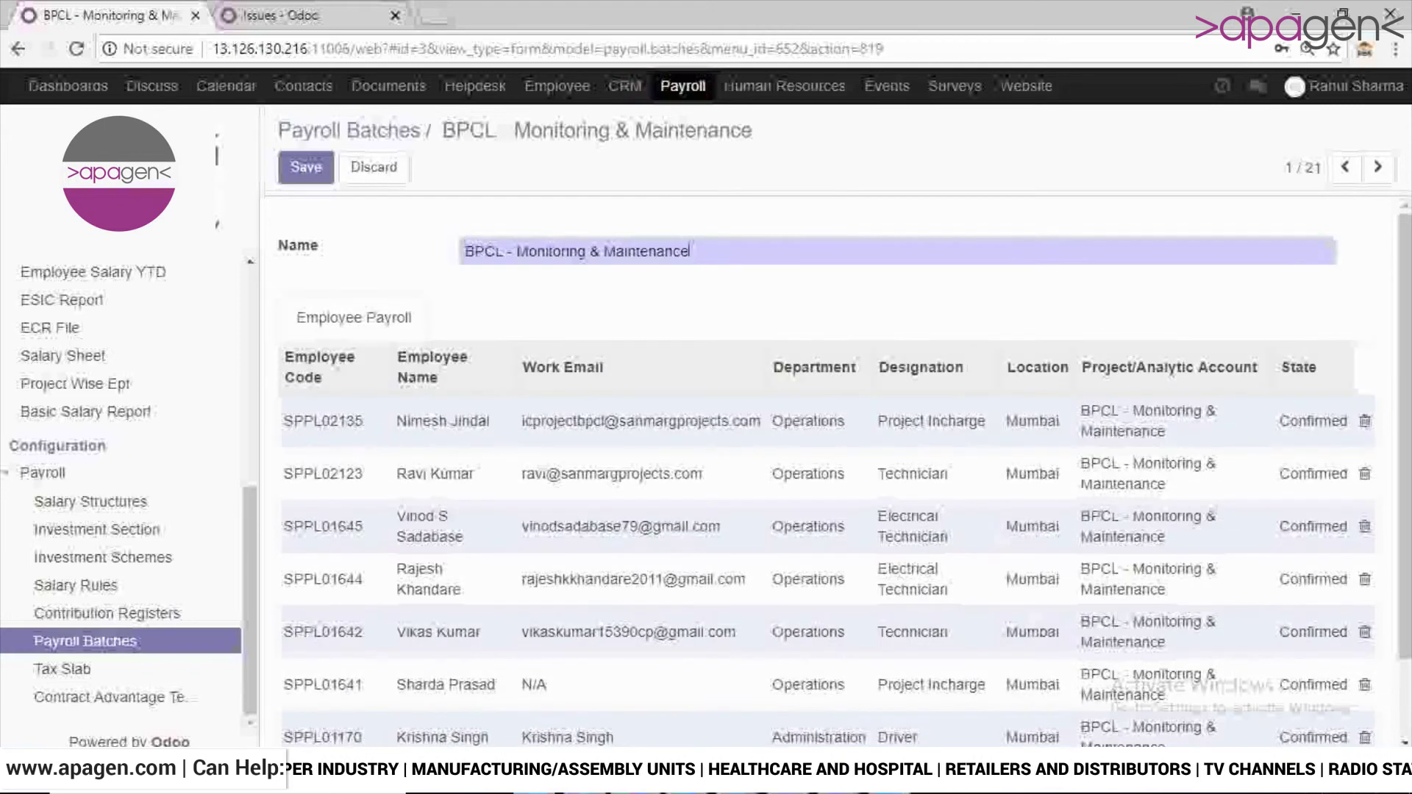
left_click_drag(498, 251, 472, 251)
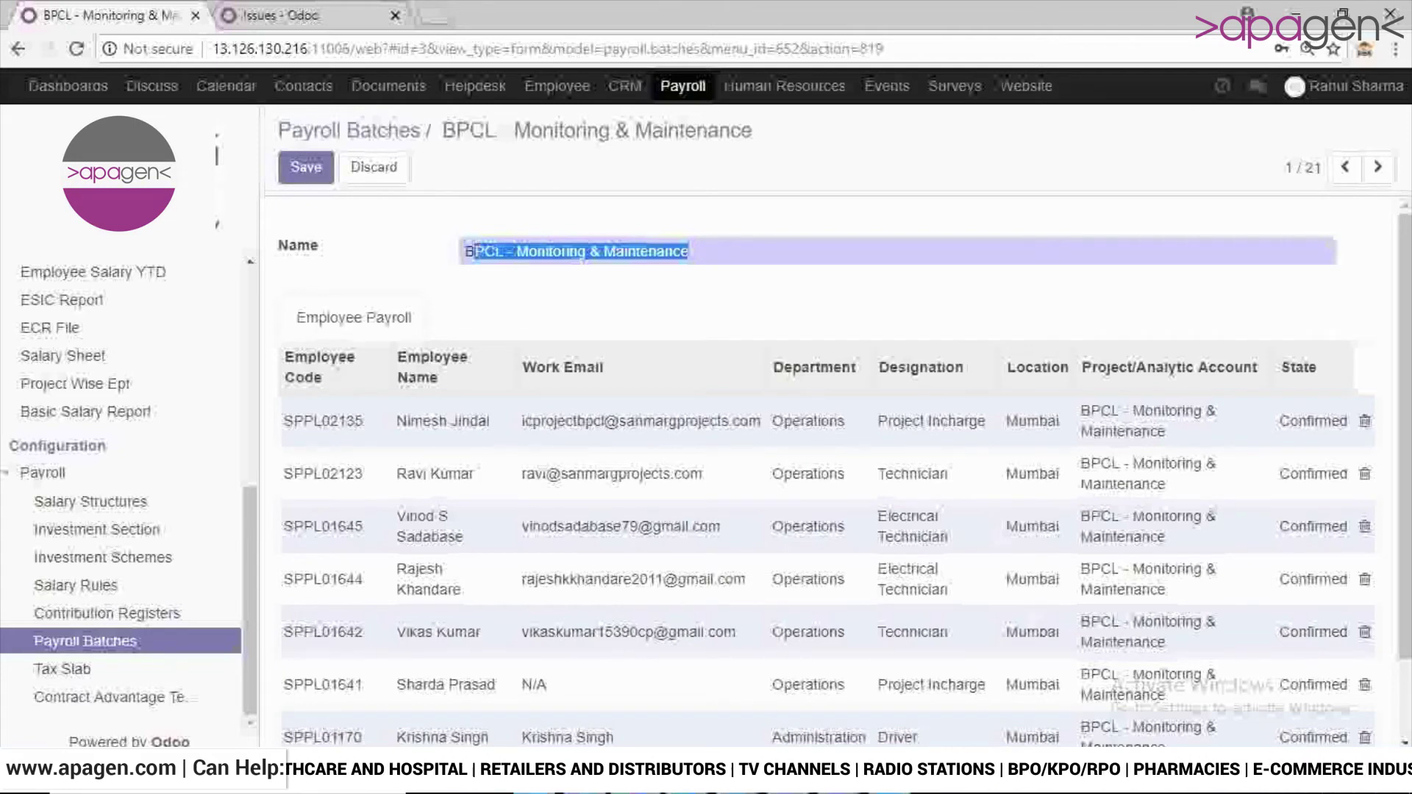
scroll(827, 470, "down", 2)
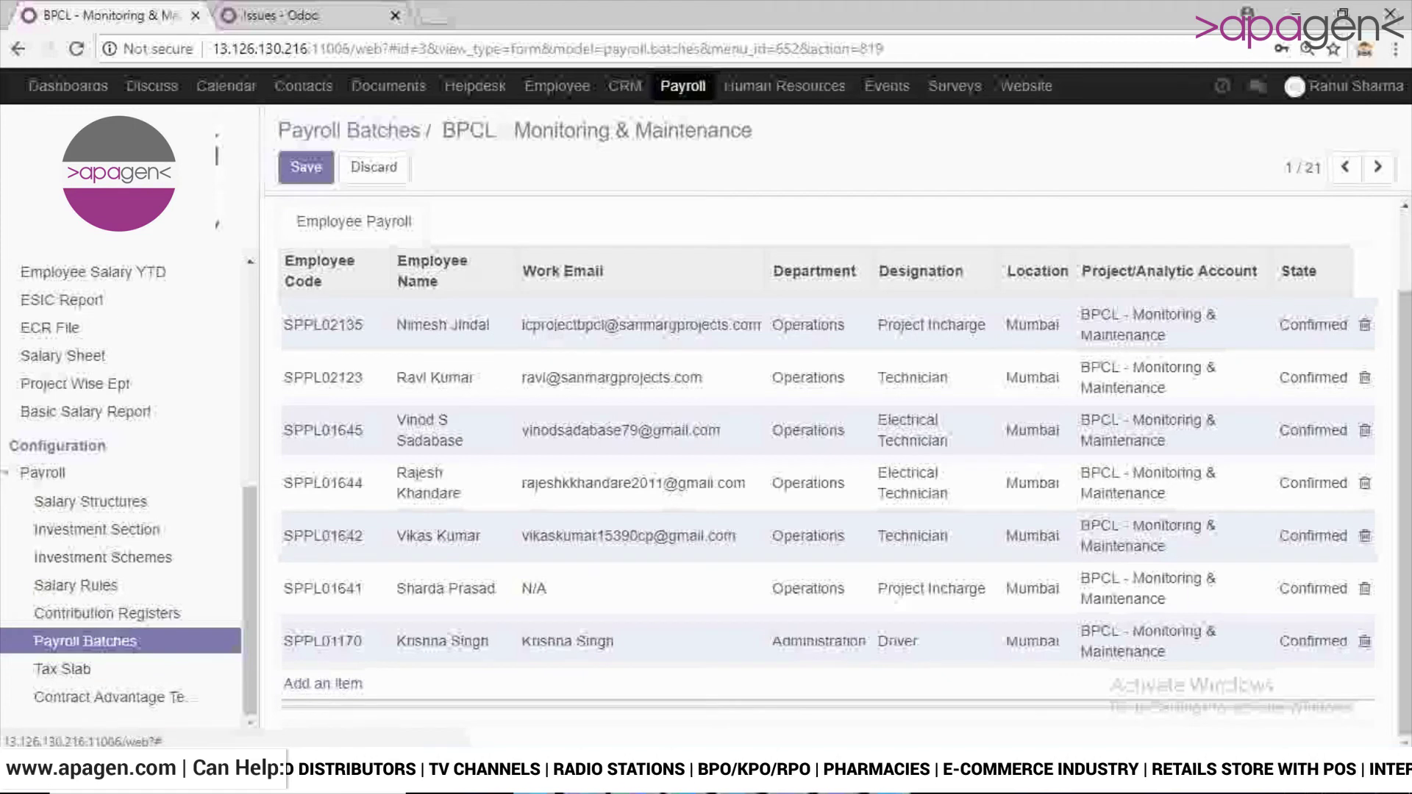
Step: View the employees available to add to the batch, close the selection without adding any, and save the batch
left_click(323, 684)
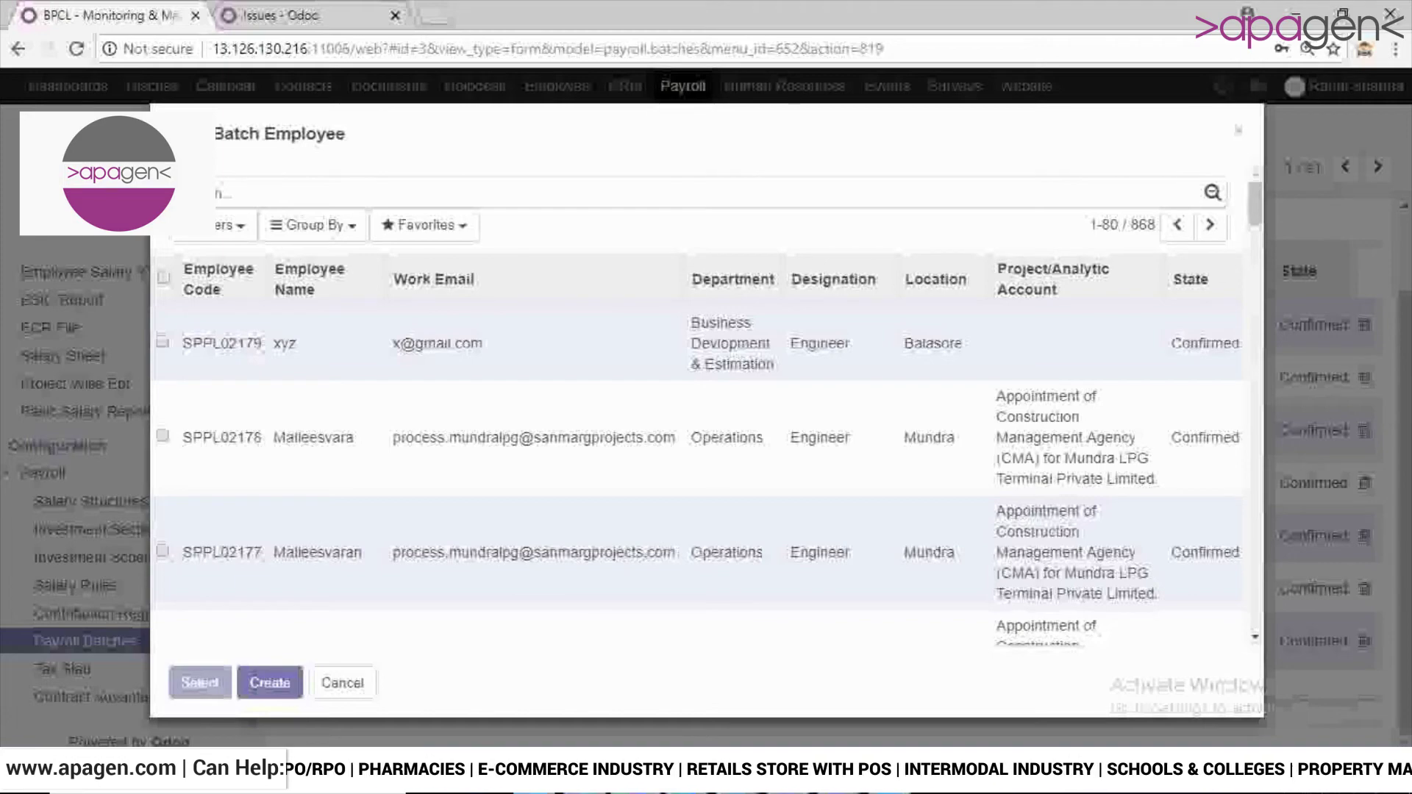
mouse_move(1255, 204)
left_mouse_down()
mouse_move(1255, 285)
mouse_move(1255, 205)
left_mouse_up()
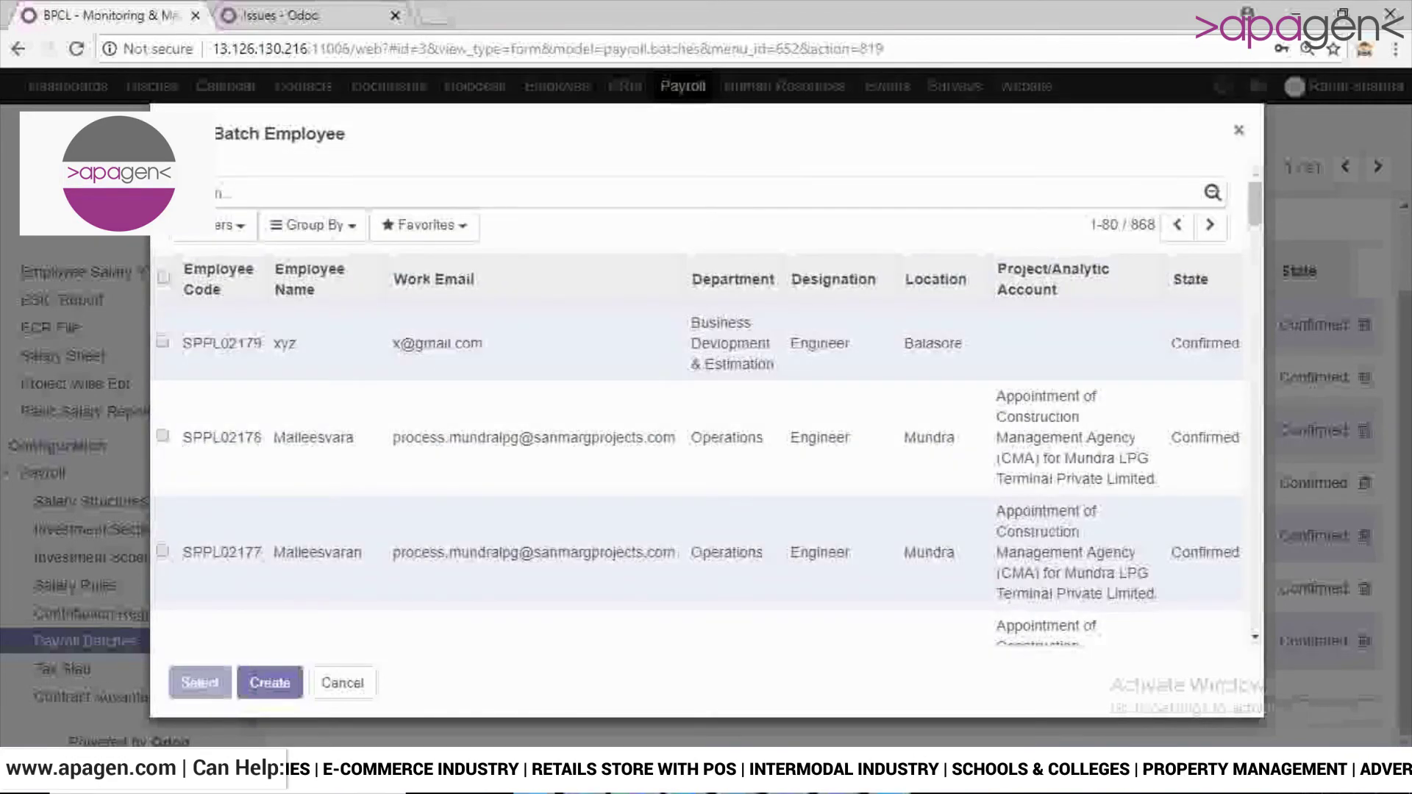
key("Escape")
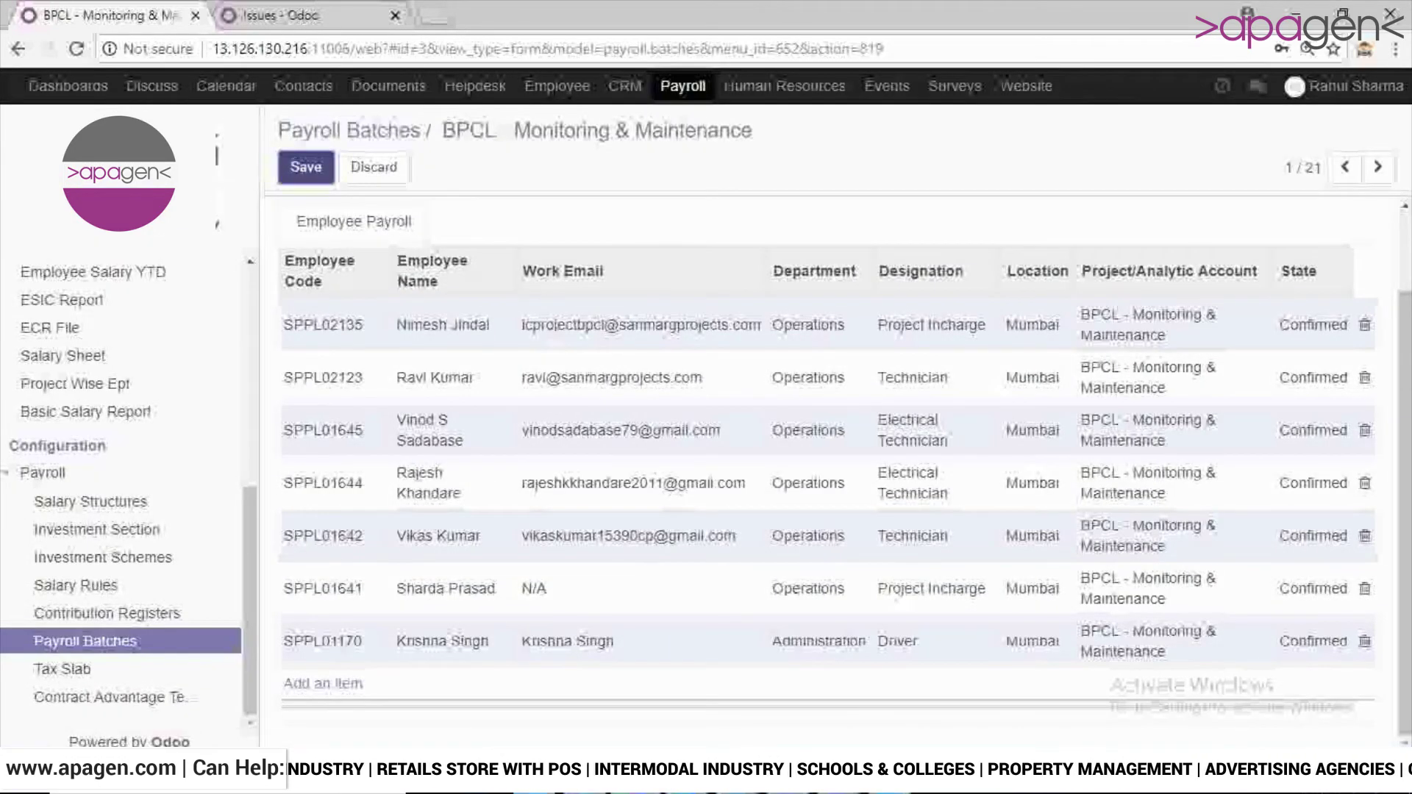
key("alt+s")
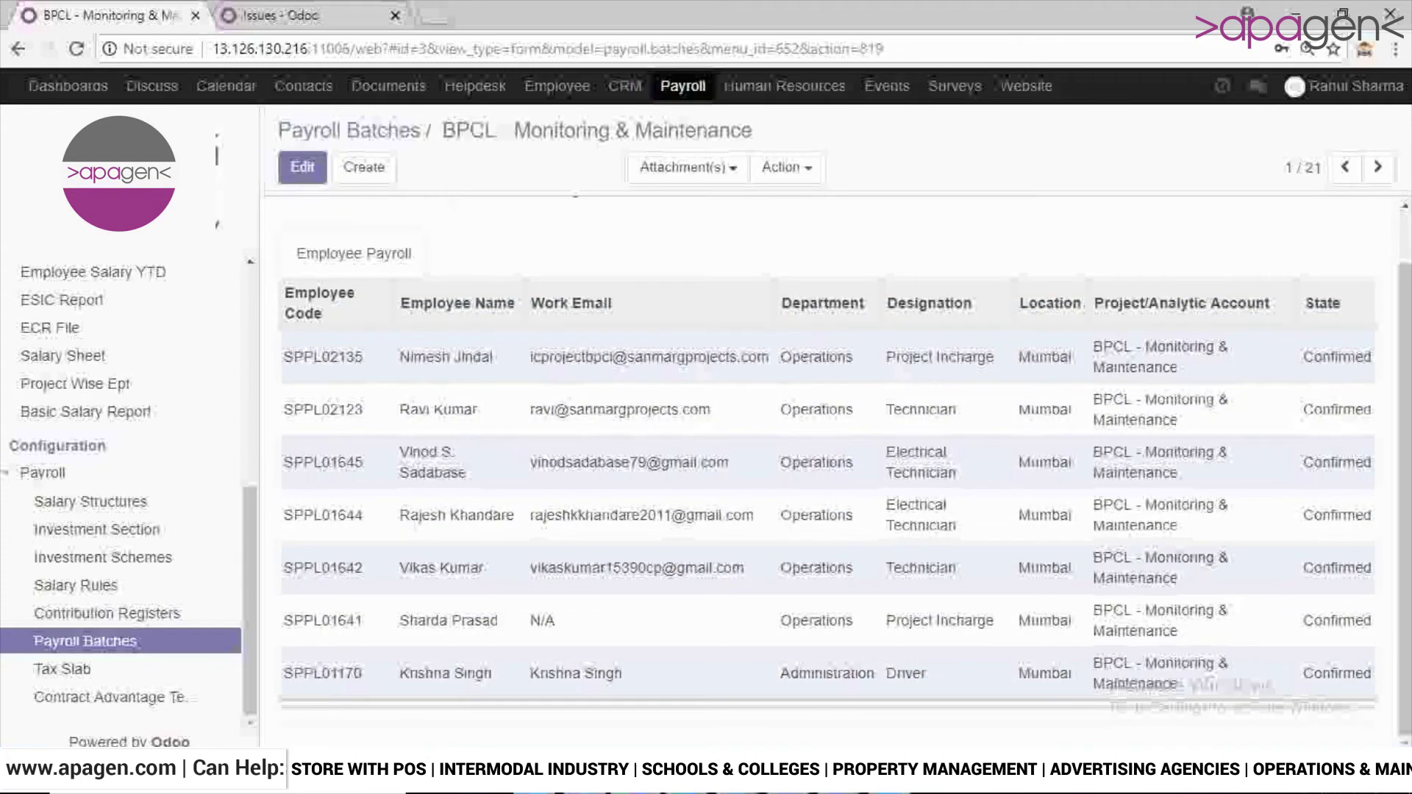
Step: Examine a blank tax slab rule form, discard it, and view the amount ranges and percentages of the Male Below 60yr rule
left_click(63, 669)
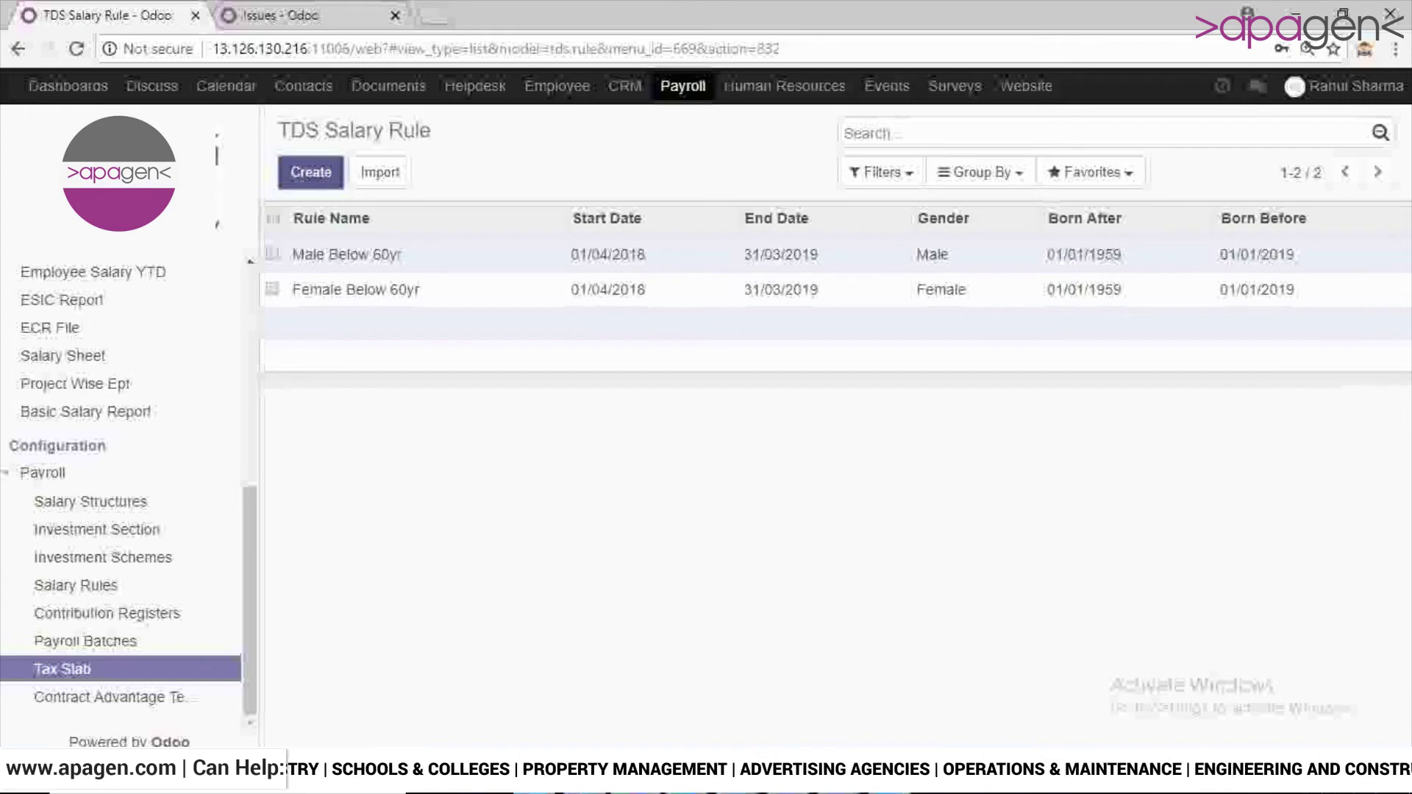
key("alt+c")
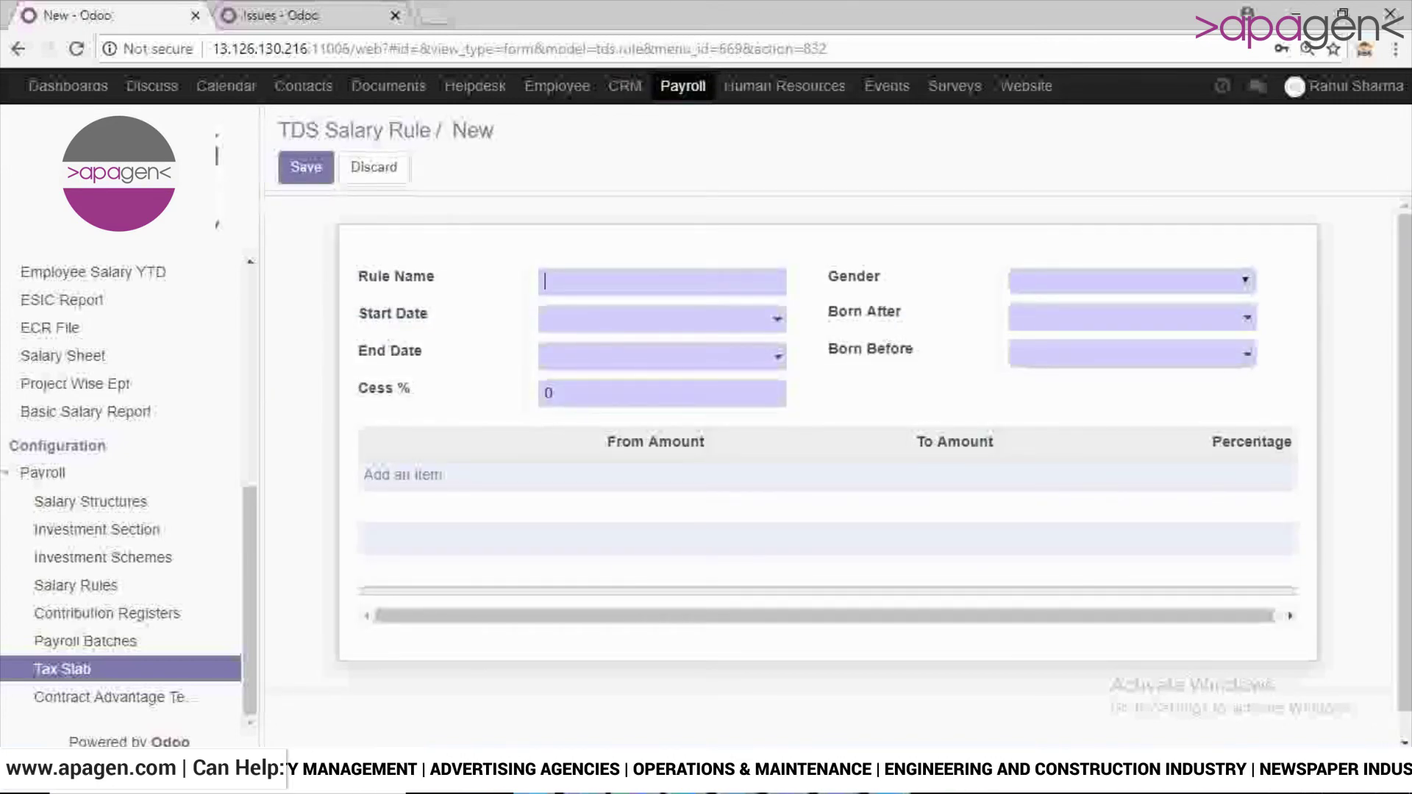
key("alt+j")
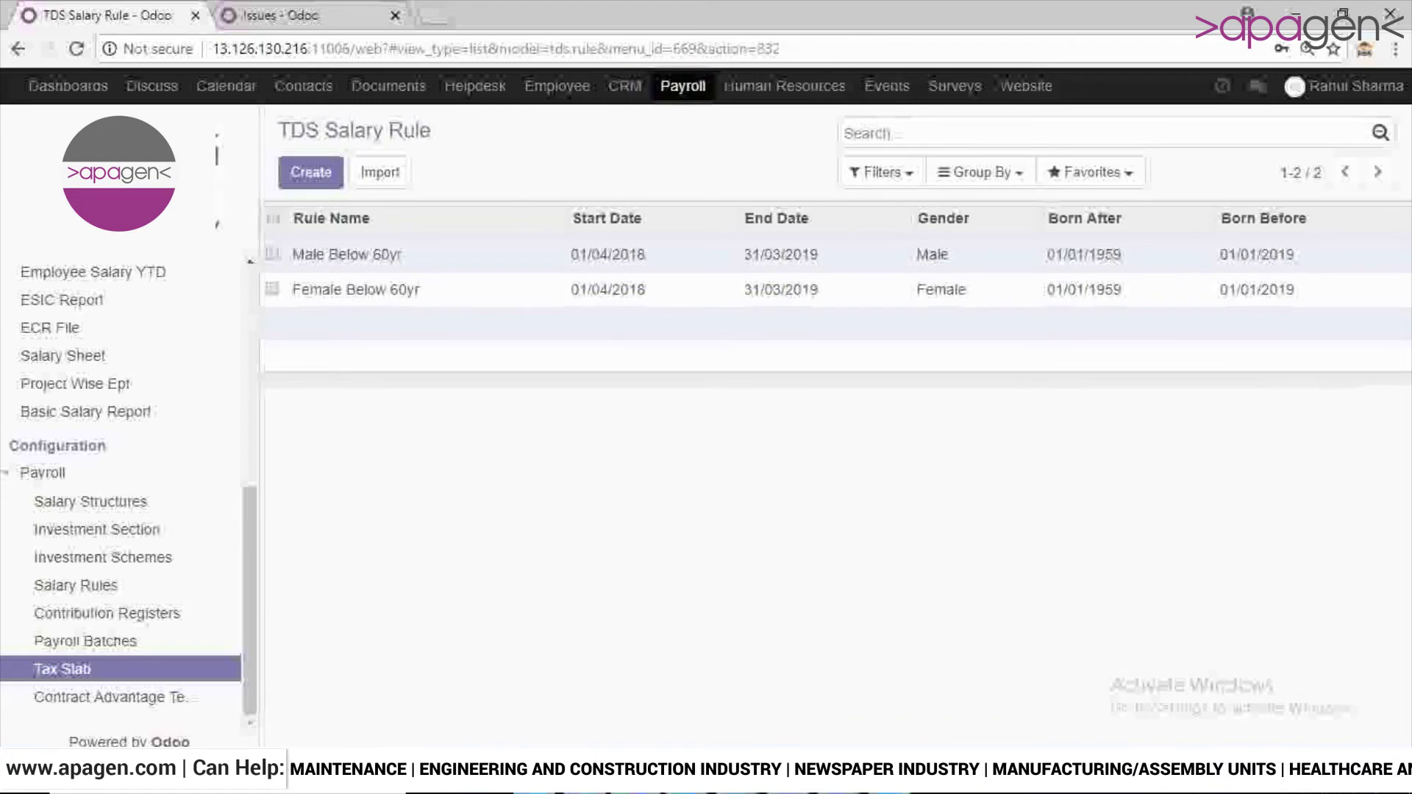
left_click(346, 254)
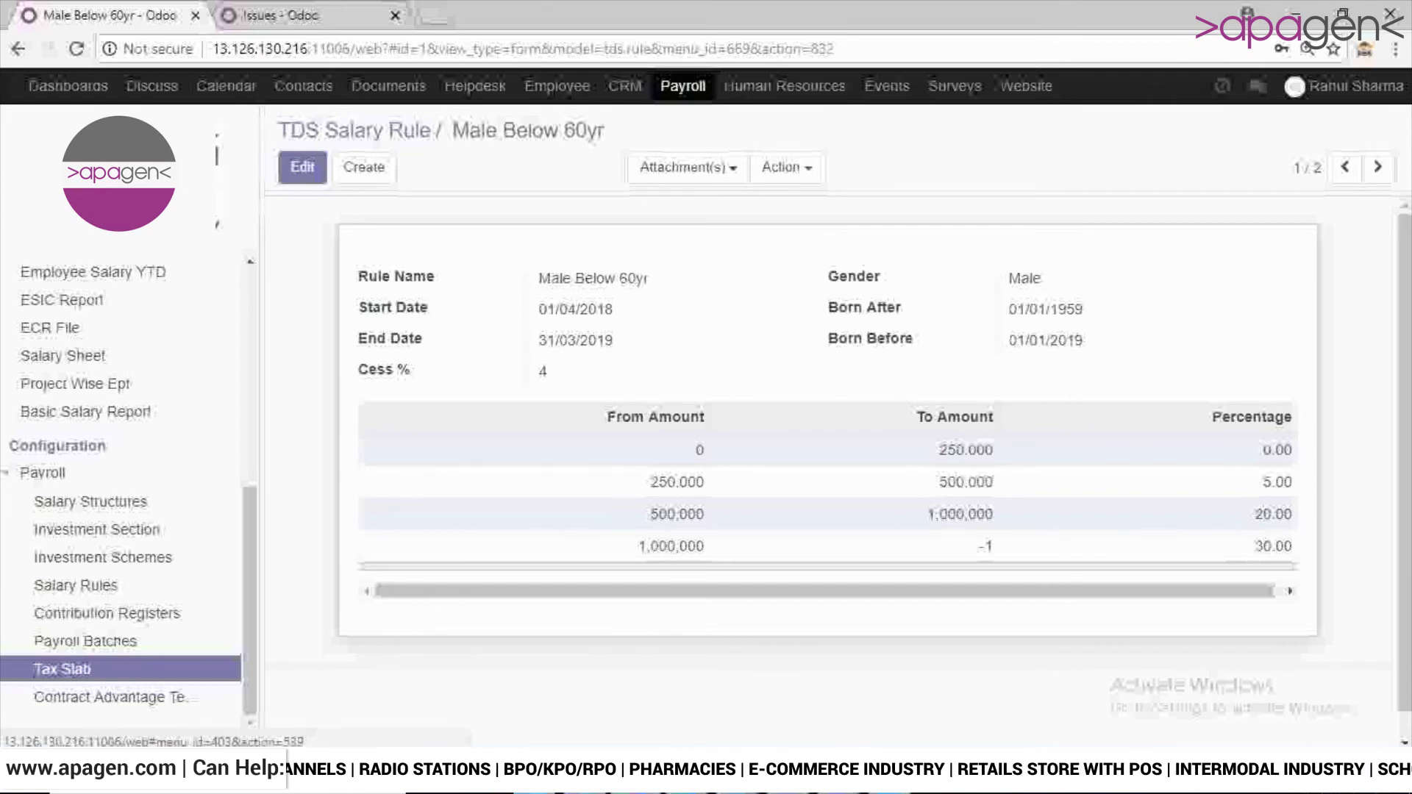
Step: Open a blank contract advantage template form and examine its Code, default value, Lower Bound and Upper Bound fields
left_click(110, 697)
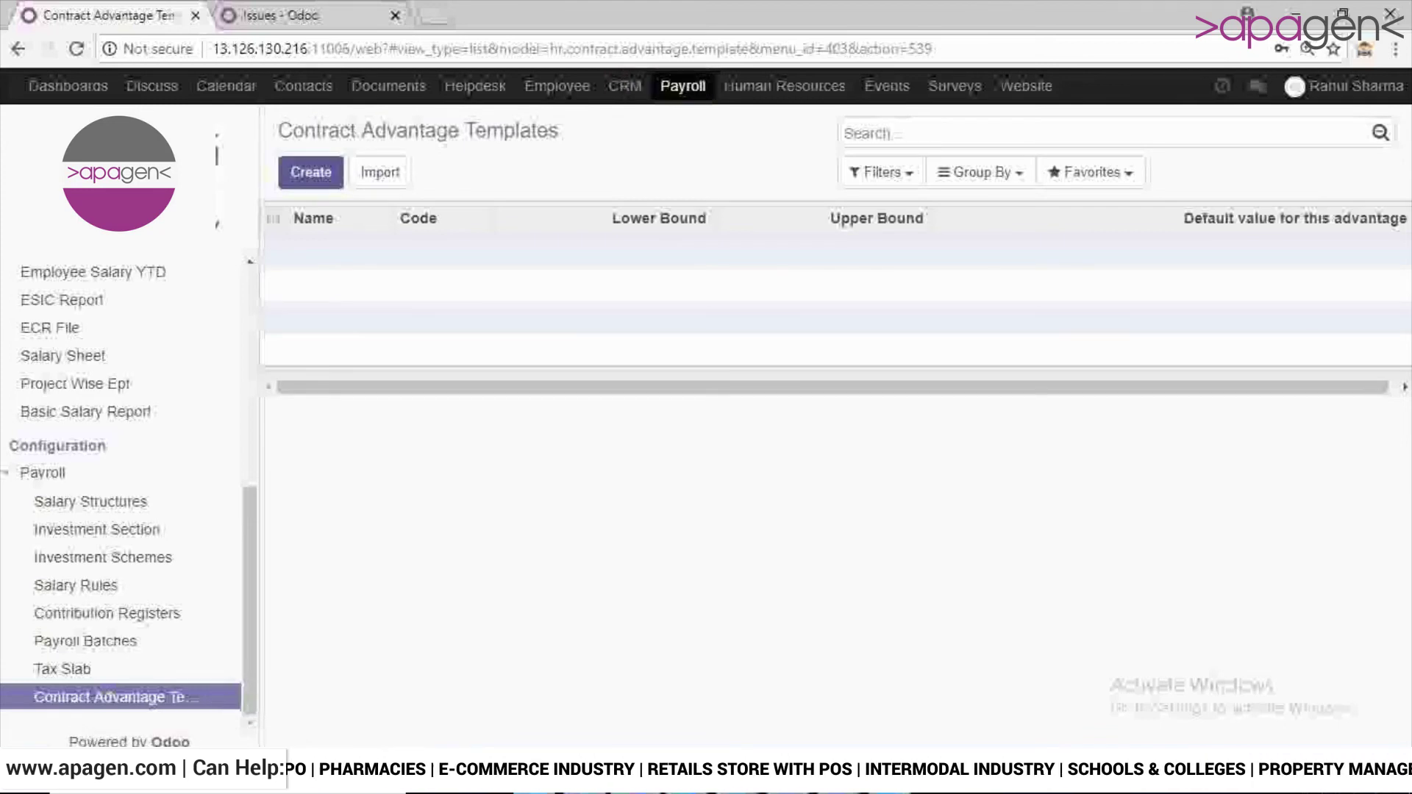
left_click(310, 172)
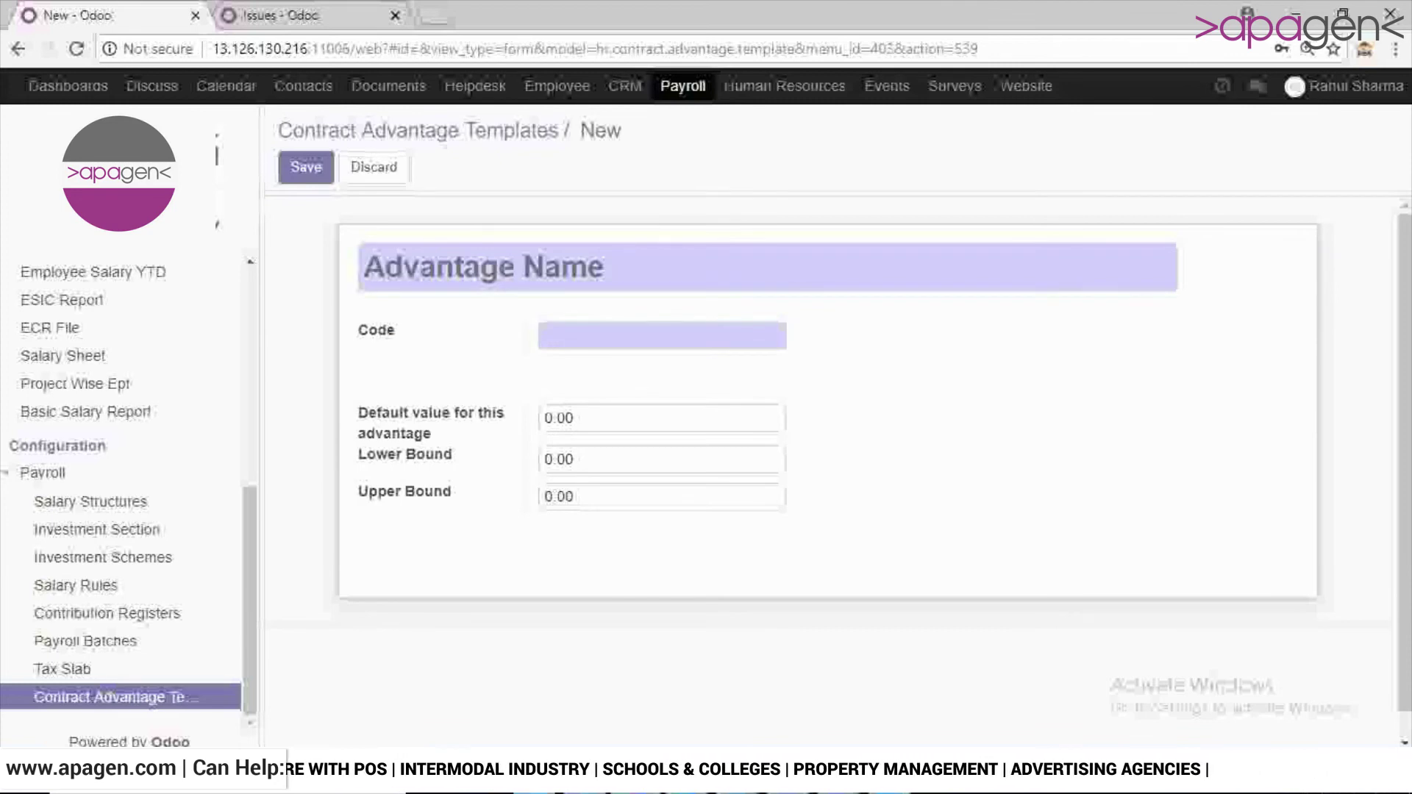
left_click(545, 335)
key("Tab")
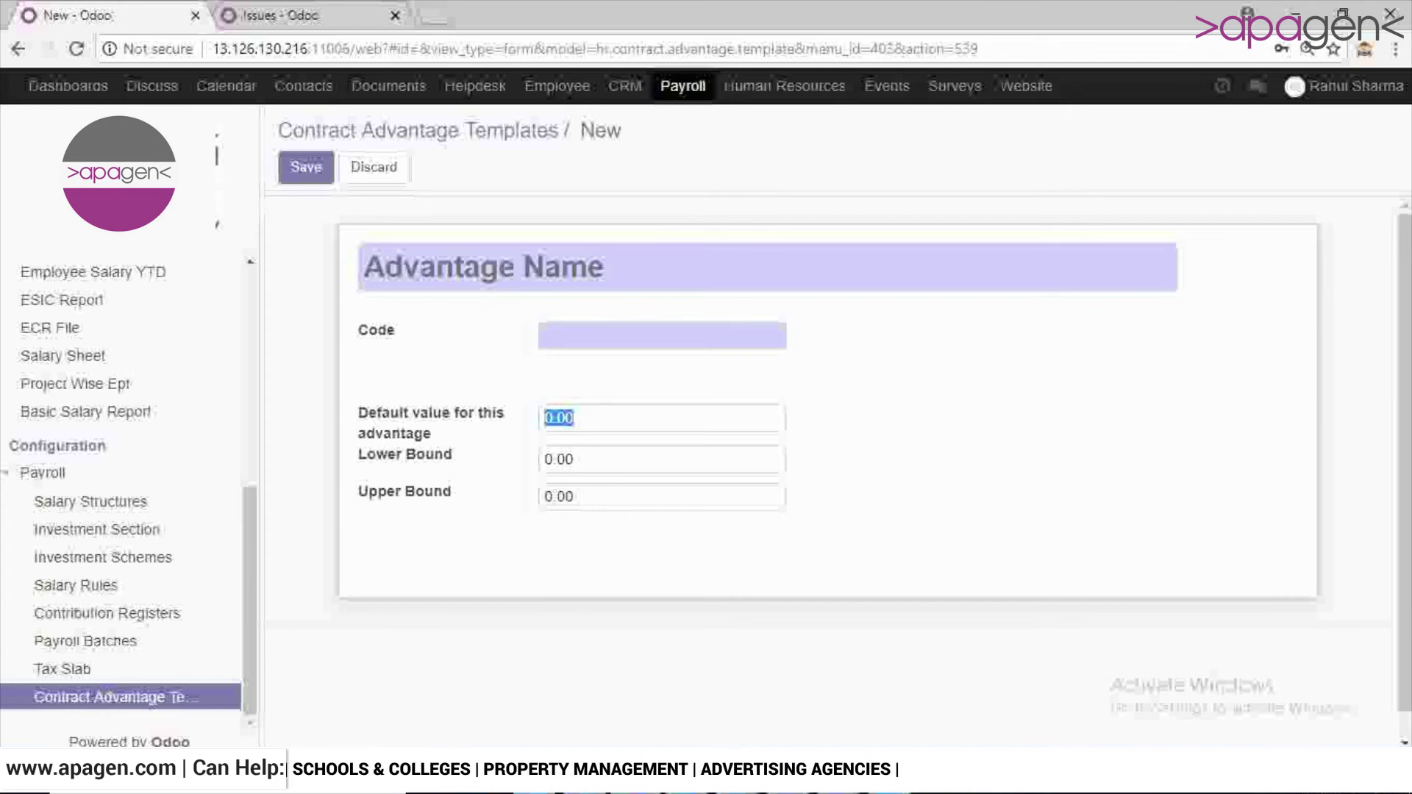
left_click(433, 132)
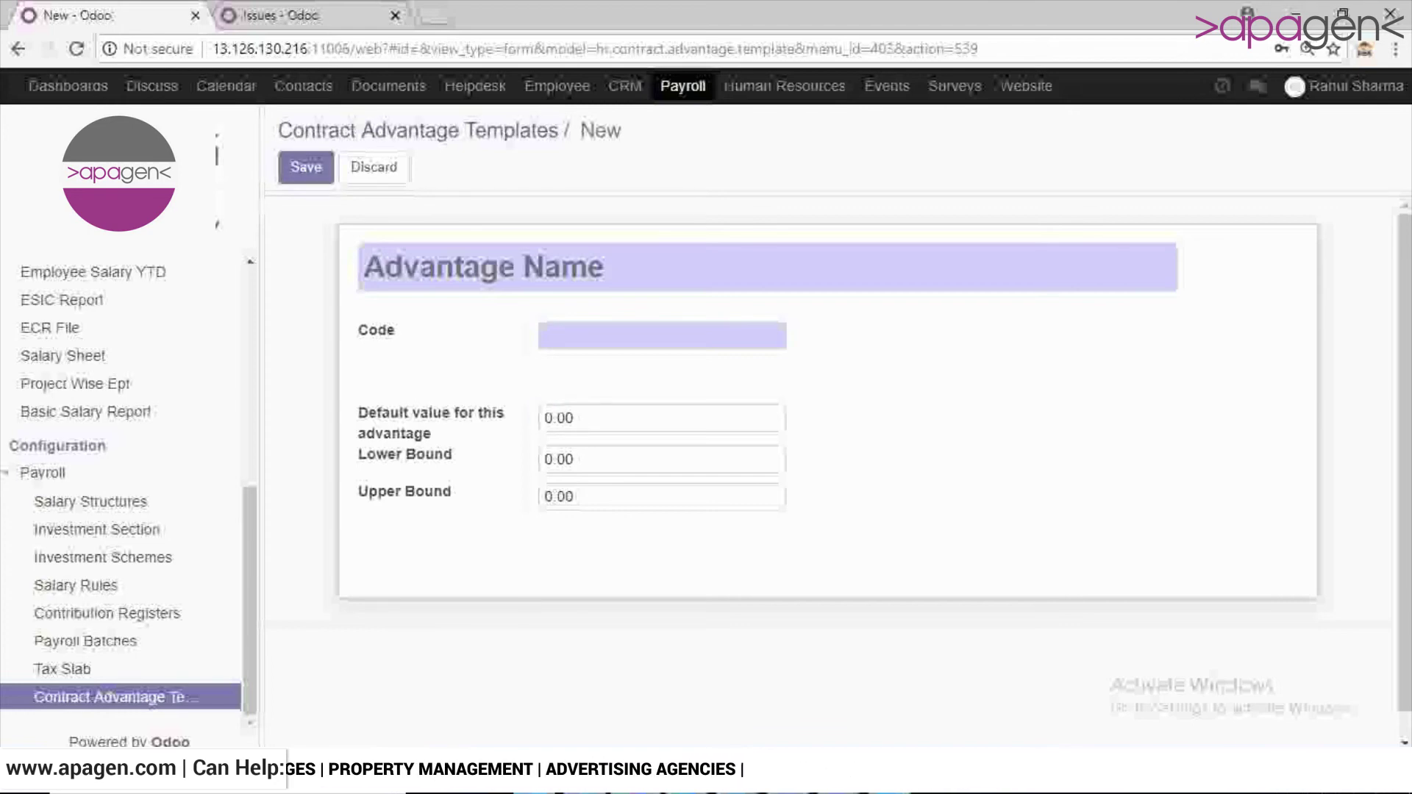